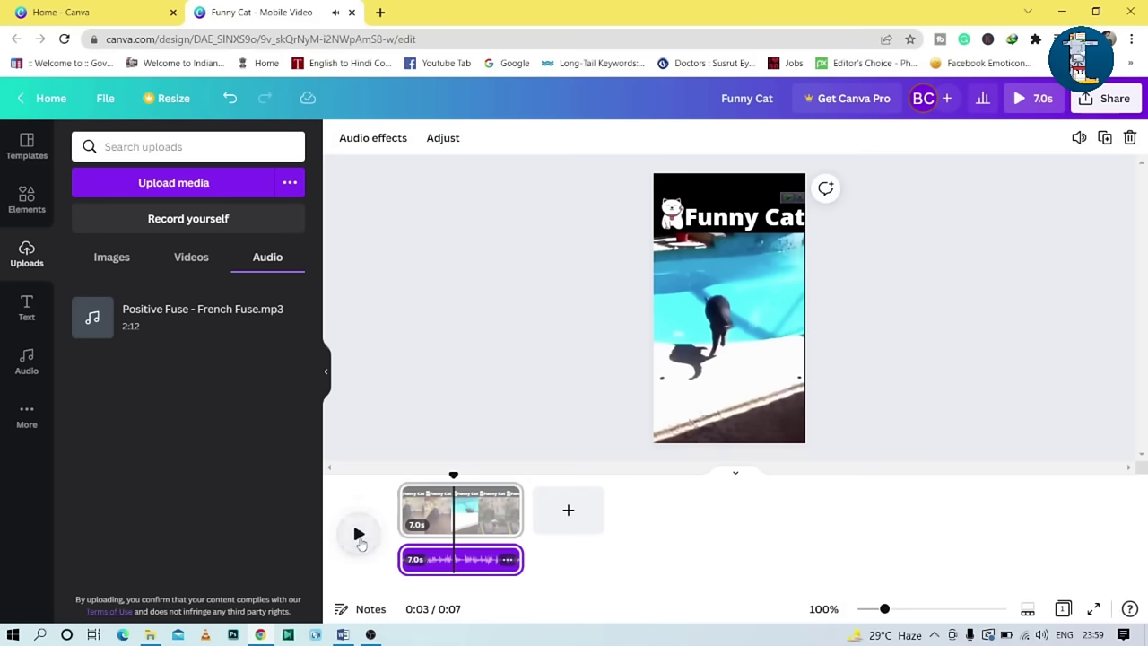
# Download the Funny Cat design as an MP4 video.
pyautogui.click(1104, 101)
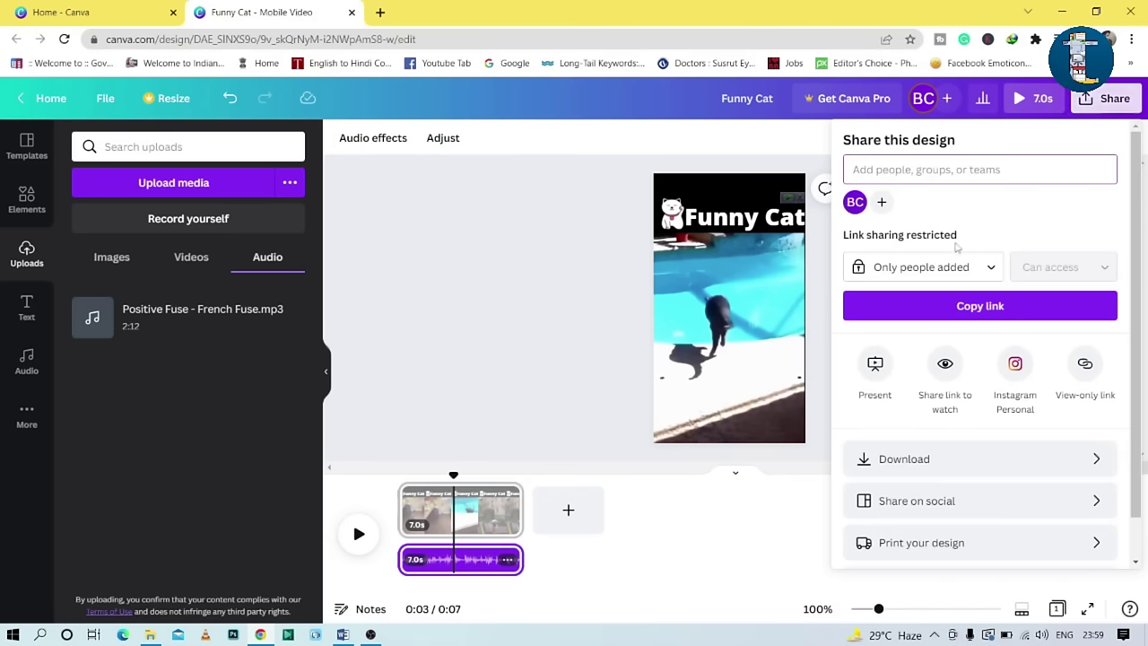
pyautogui.click(906, 461)
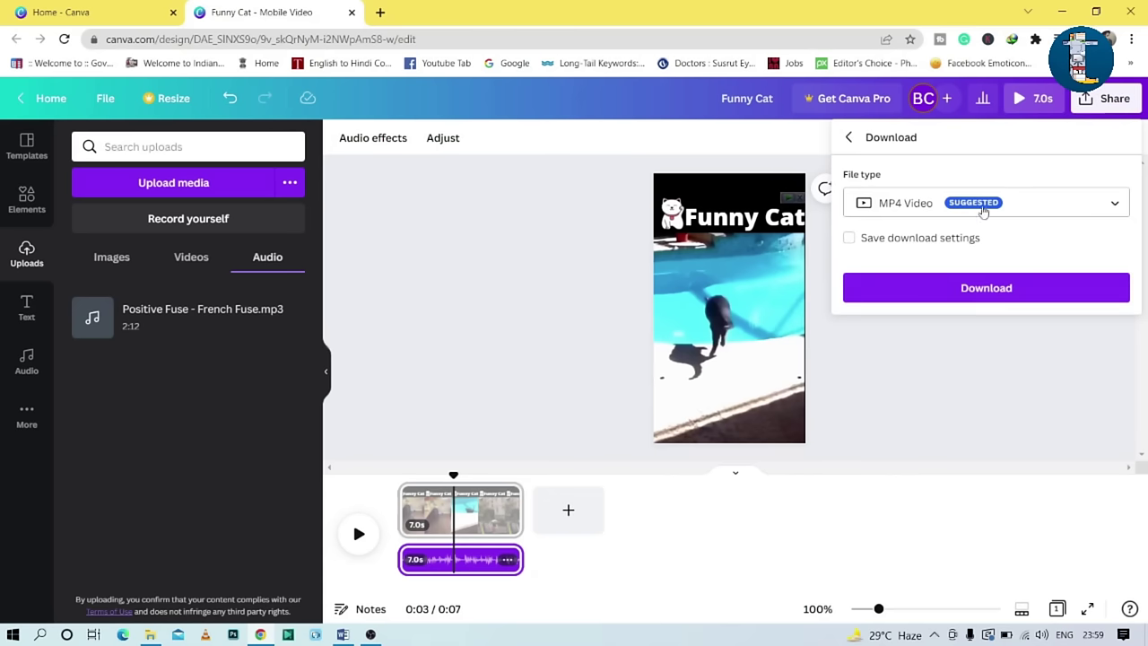
pyautogui.click(957, 291)
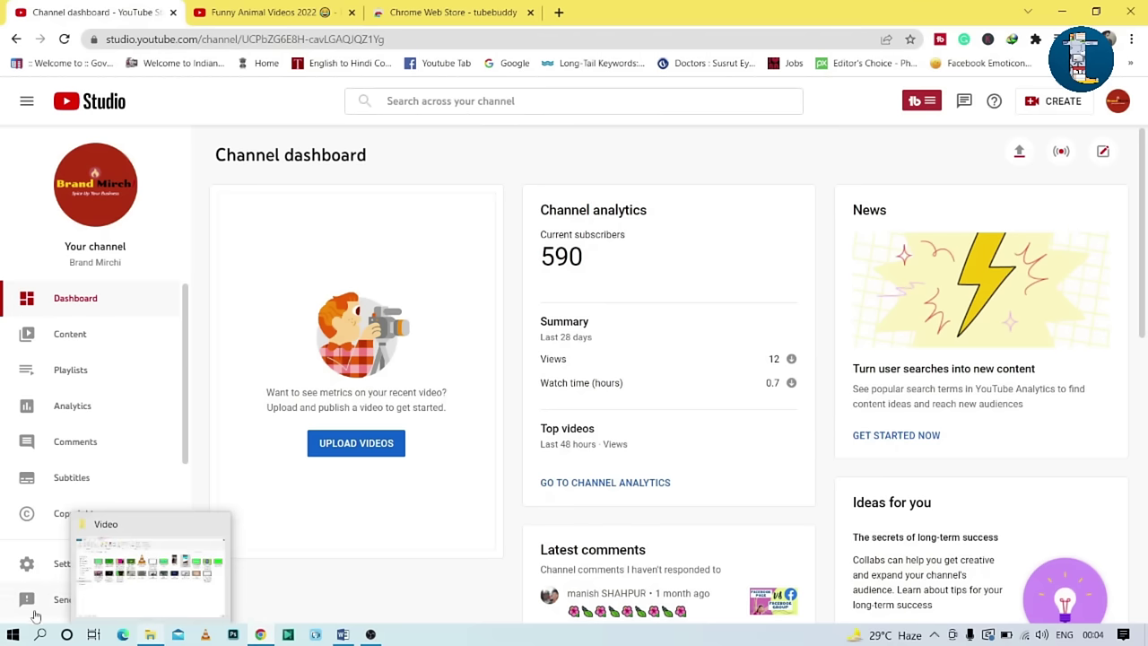
# Start a new video upload in YouTube Studio and add the Funny Cat file from the Downloads Video folder.
pyautogui.click(149, 635)
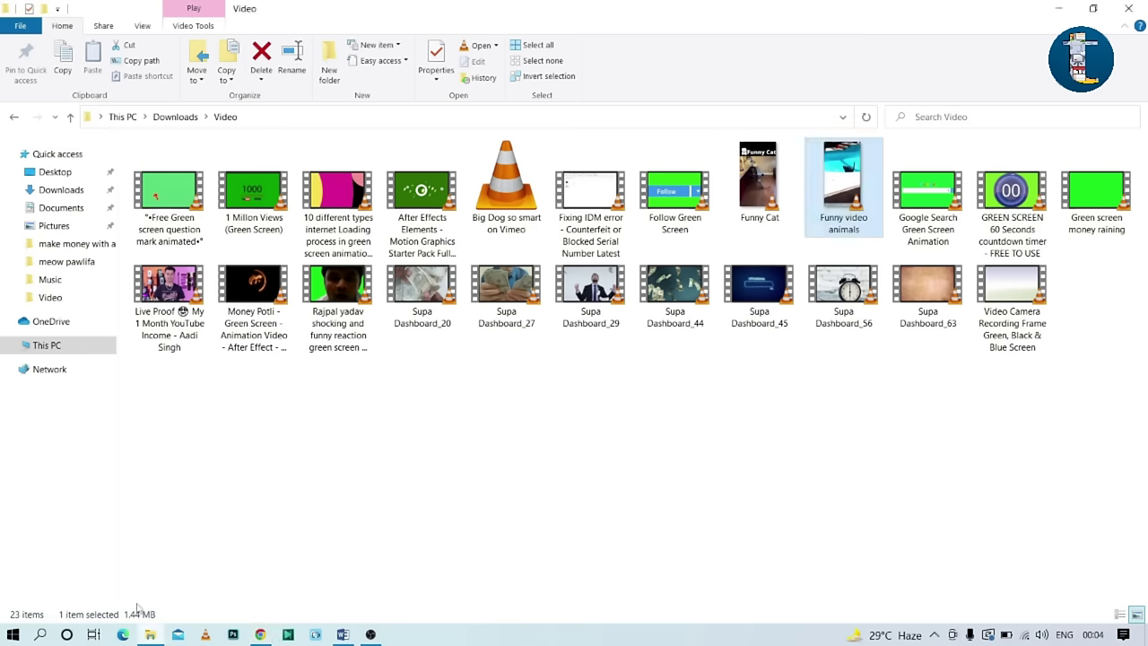
pyautogui.click(260, 634)
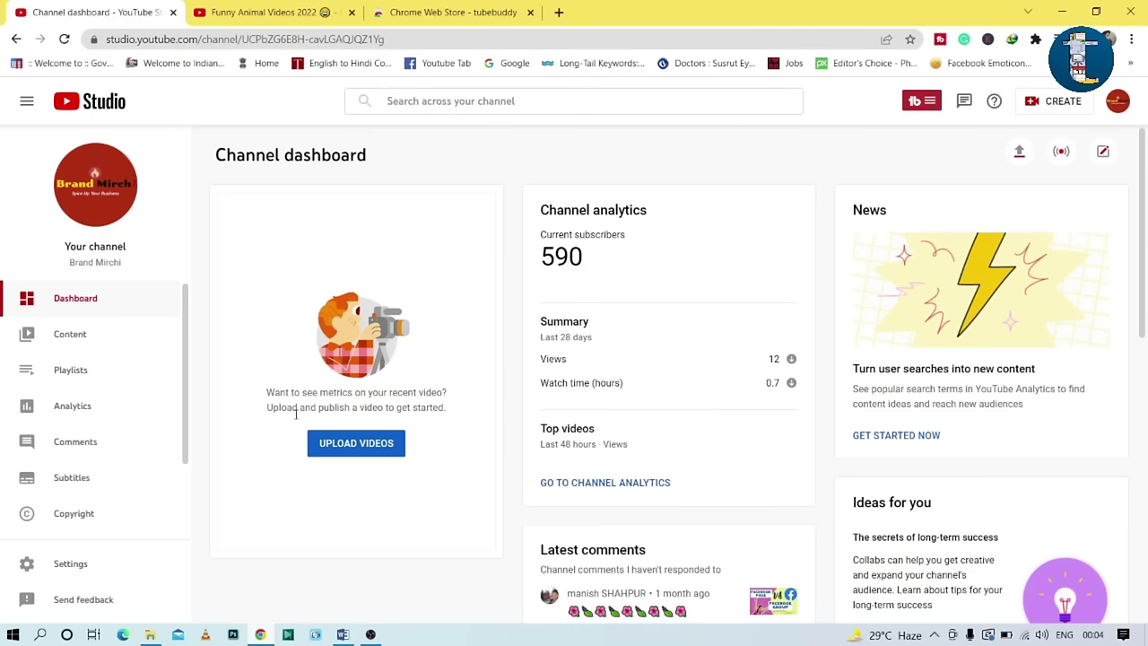
pyautogui.click(339, 447)
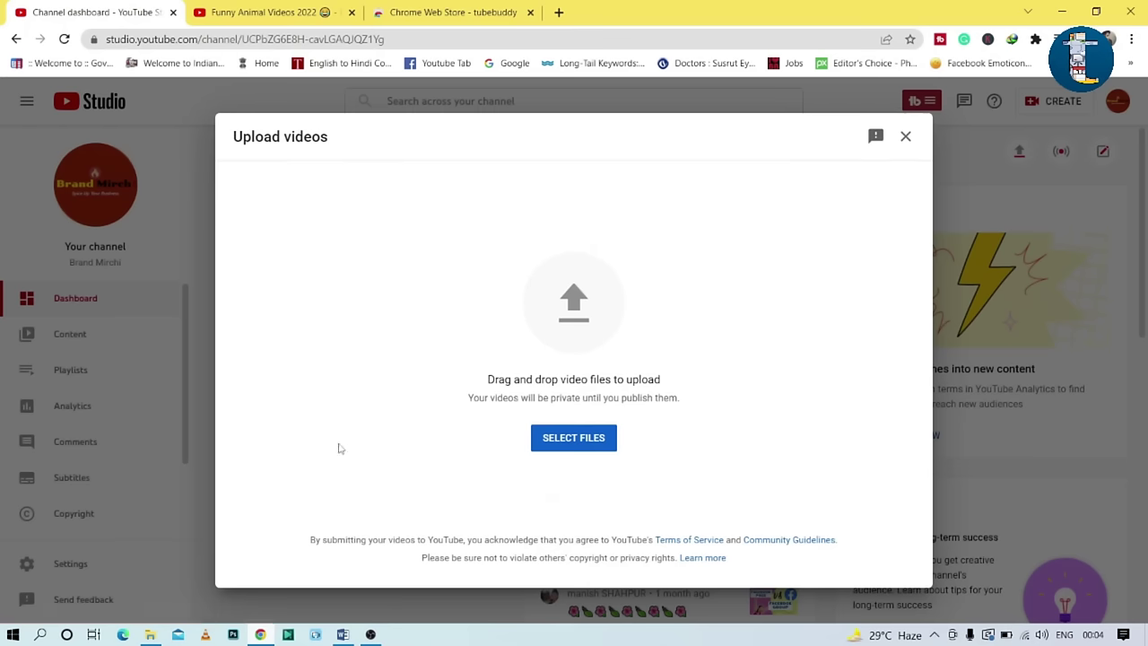
pyautogui.click(150, 634)
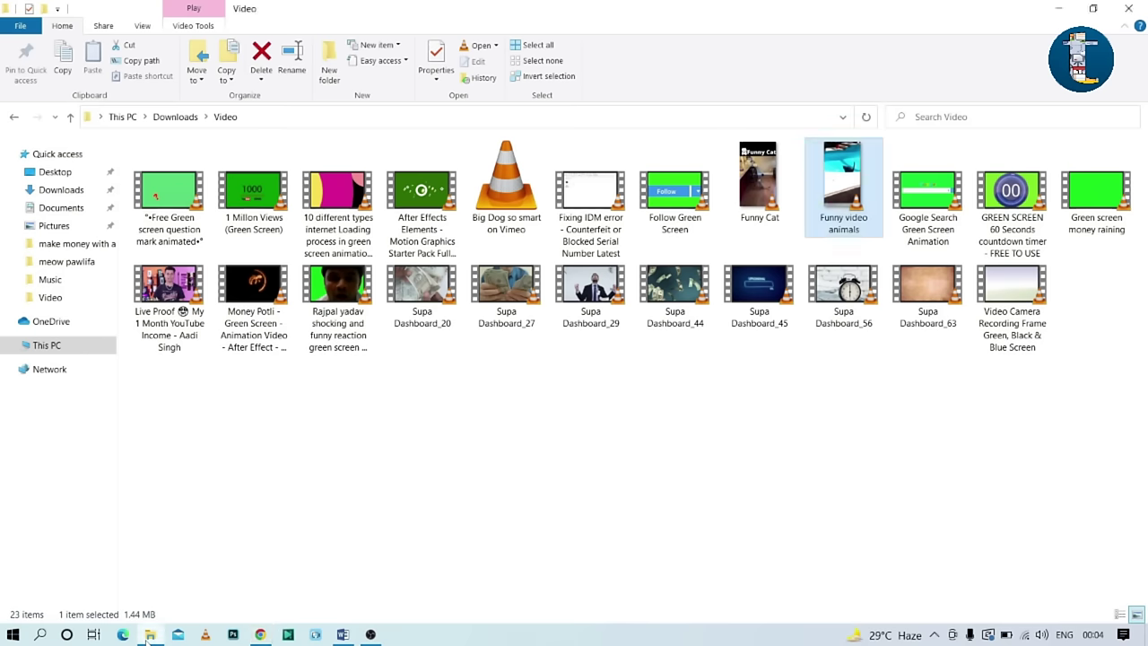
pyautogui.click(771, 172)
pyautogui.moveTo(771, 172); pyautogui.dragTo(577, 333)
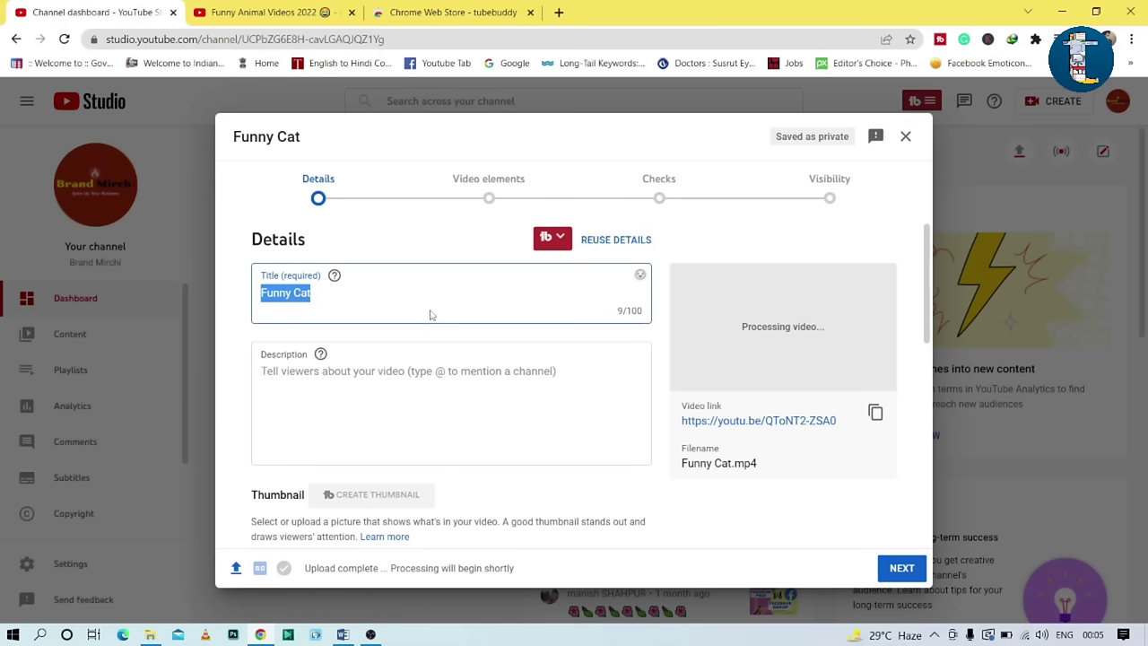
# Check the reference Funny Animal Videos 2022 title on YouTube and retitle the upload "Best Cat Video 2022 | Funny Animal Videos".
pyautogui.click(388, 295)
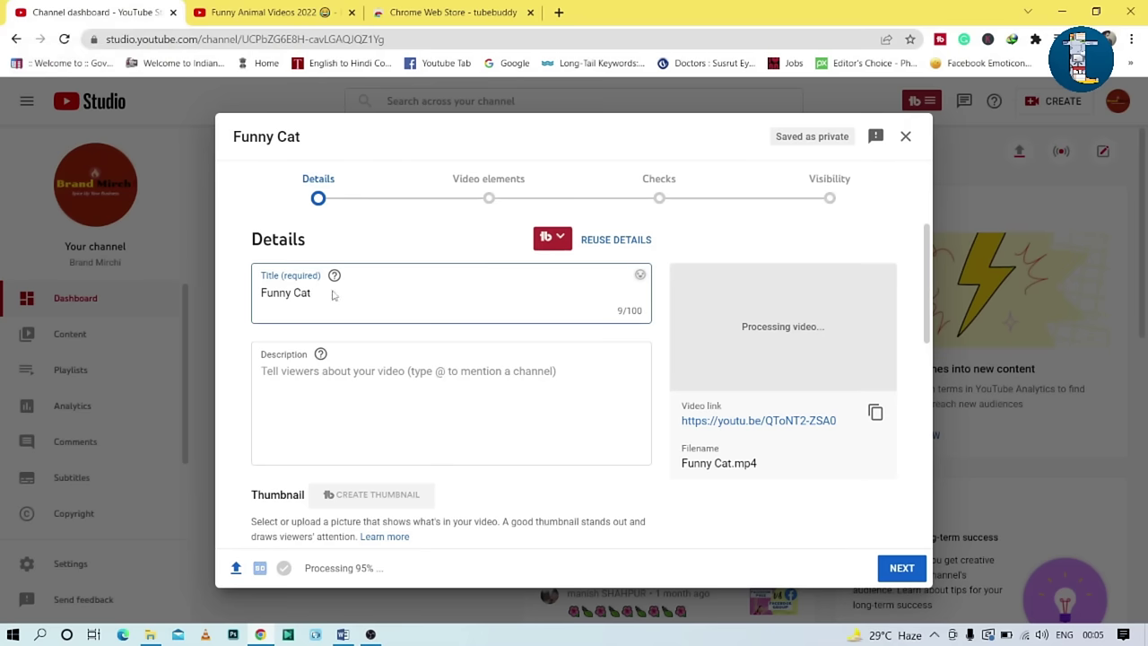
pyautogui.tripleClick(291, 293)
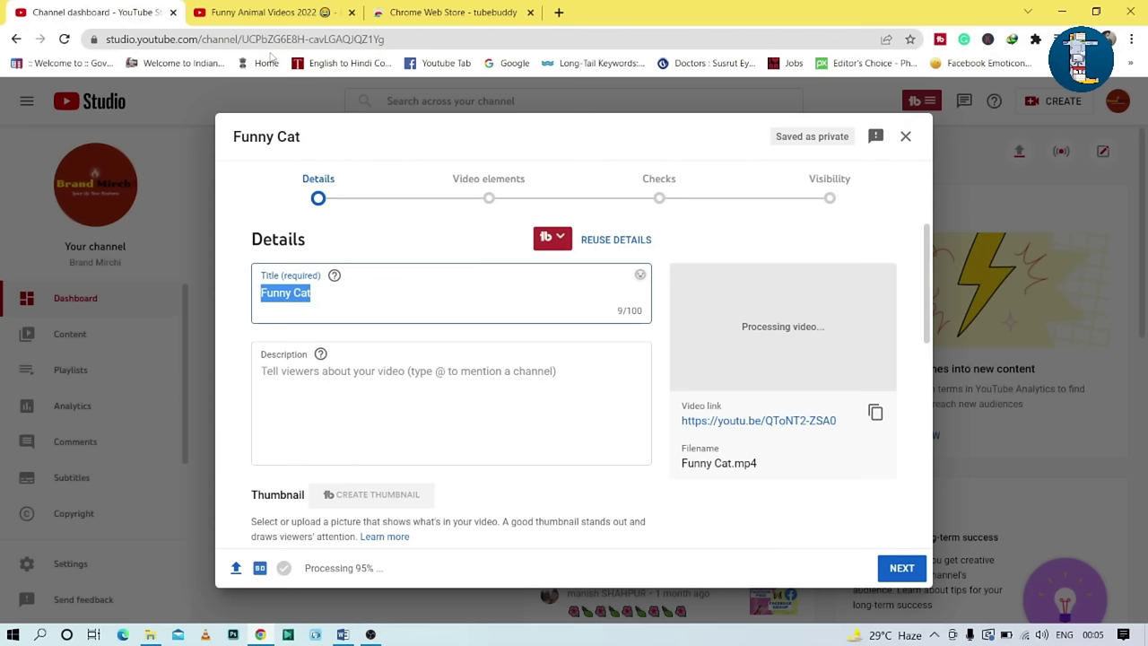
pyautogui.click(269, 12)
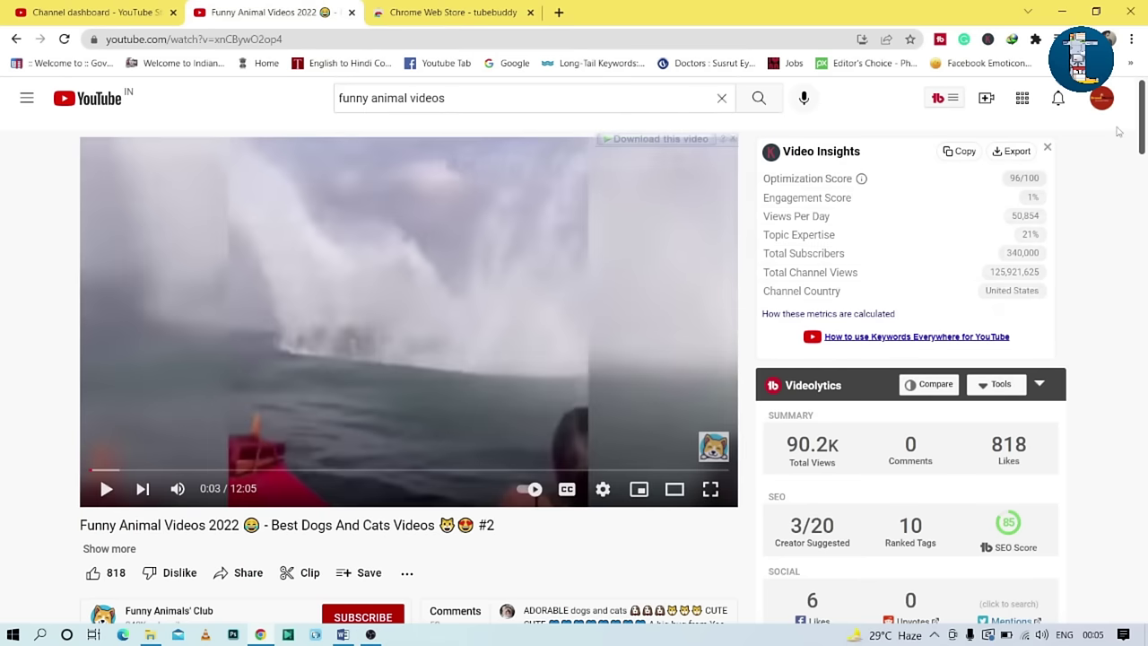
pyautogui.scroll(-1, 1143, 105)
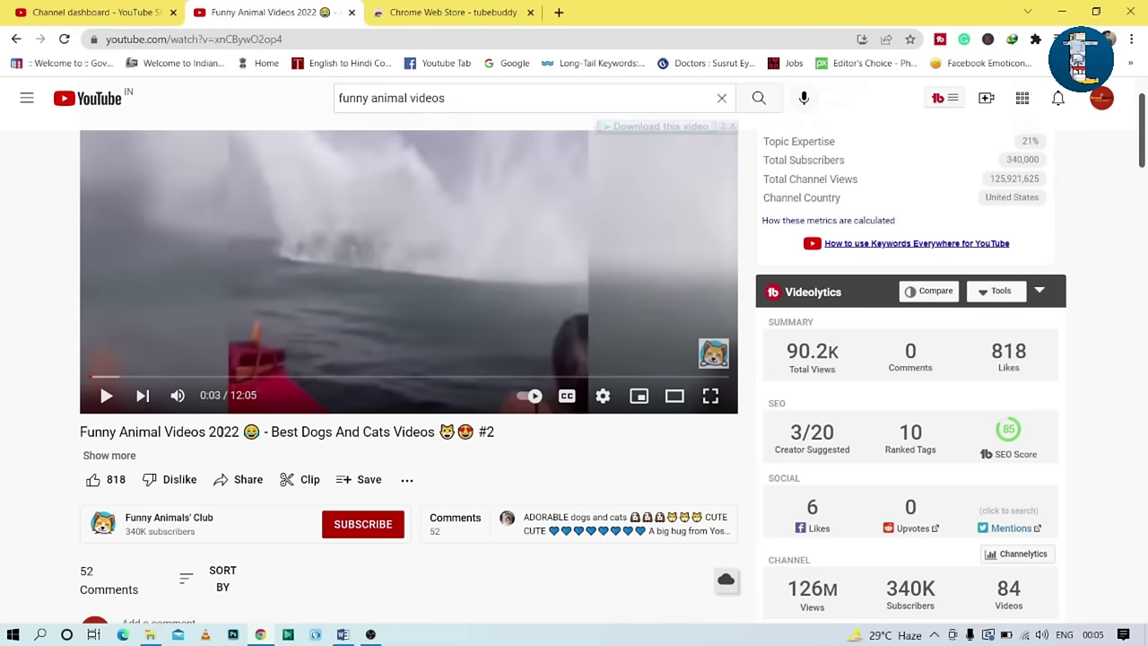
pyautogui.moveTo(209, 432); pyautogui.dragTo(261, 432)
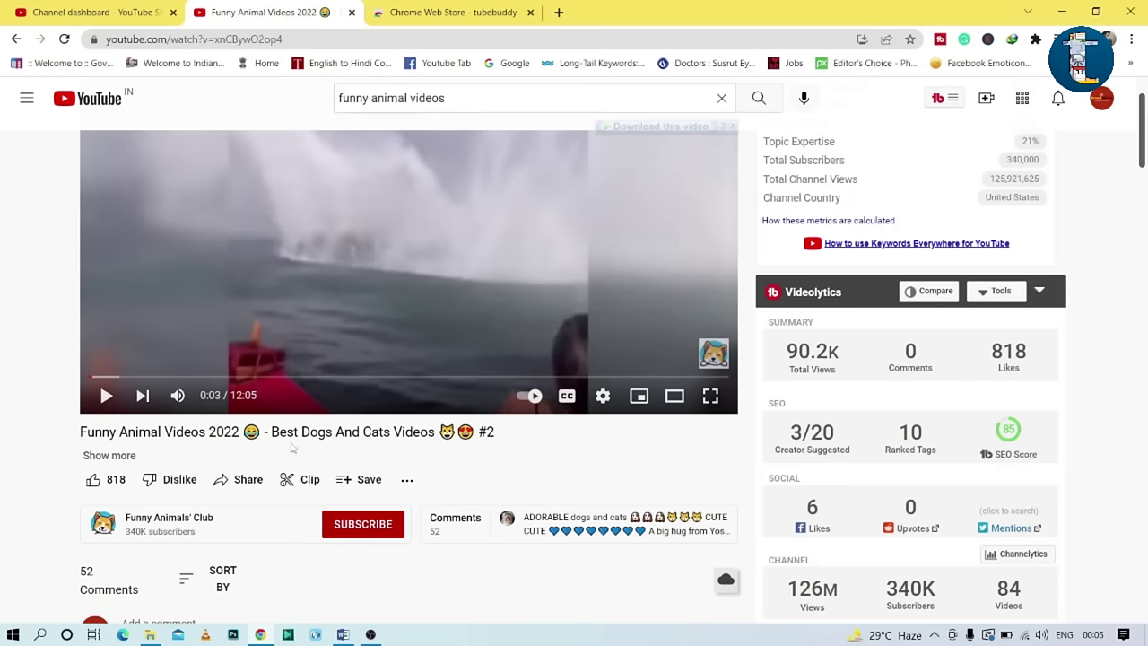
pyautogui.click(106, 12)
pyautogui.write('B')
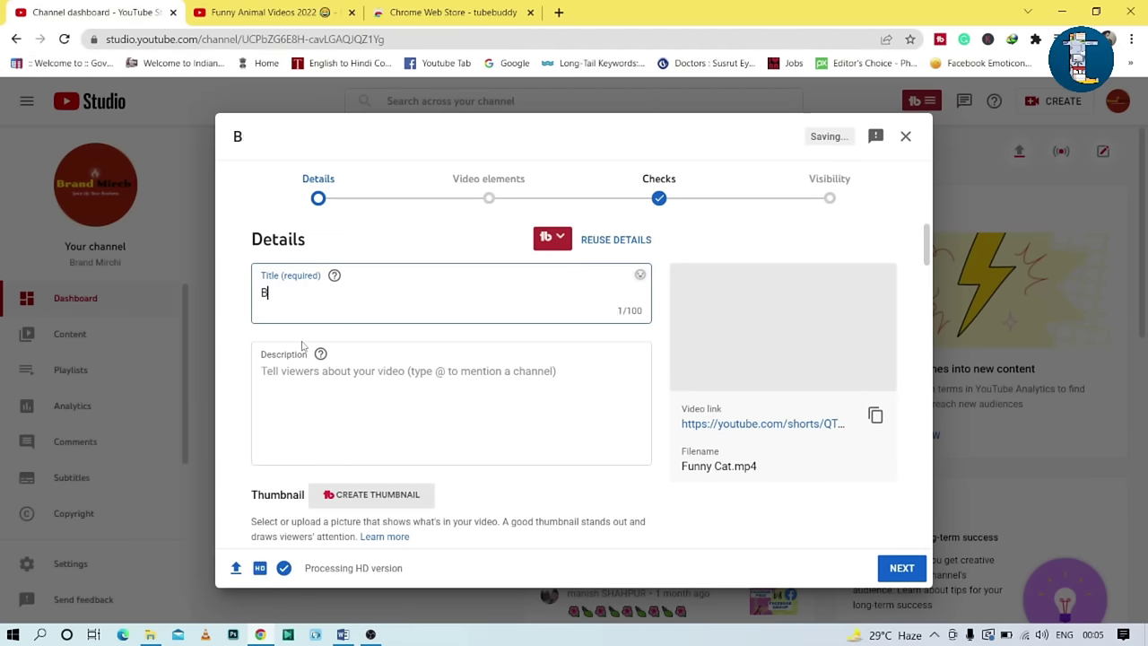
pyautogui.write('est Cat V')
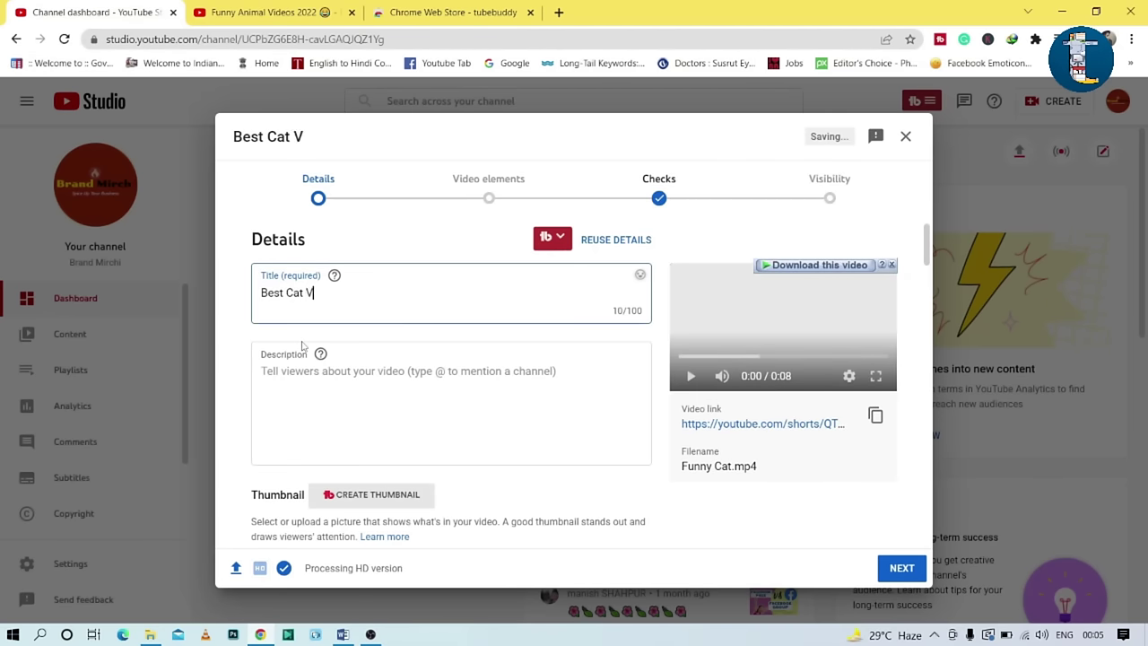
pyautogui.write('ideo 2022')
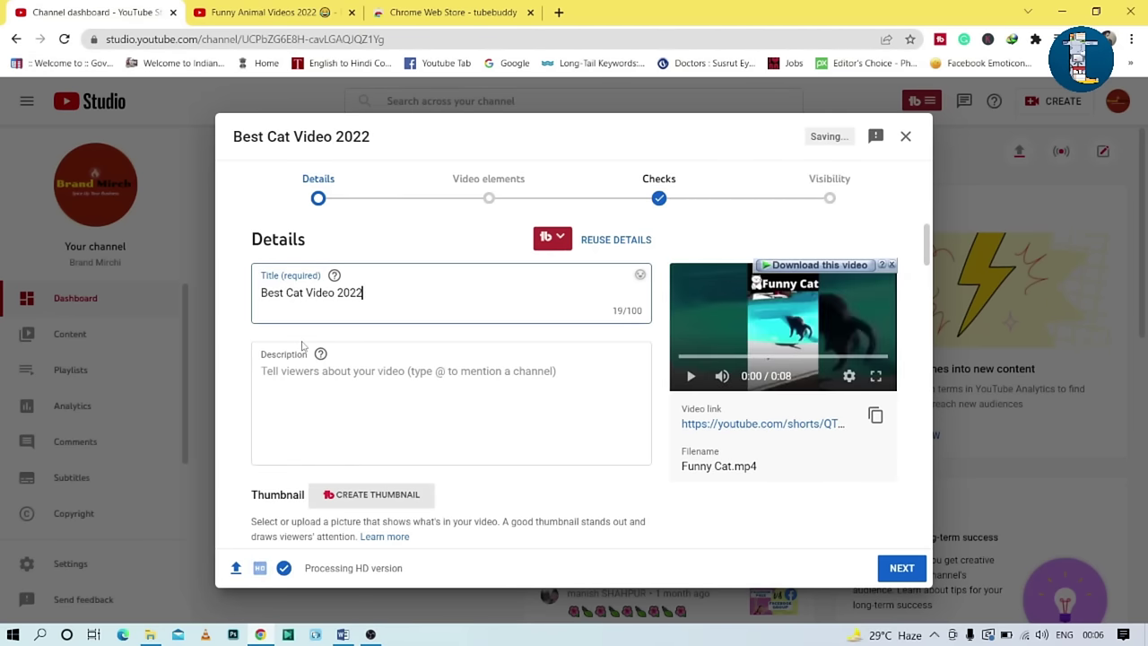
pyautogui.write(' | Funny Animal Videos')
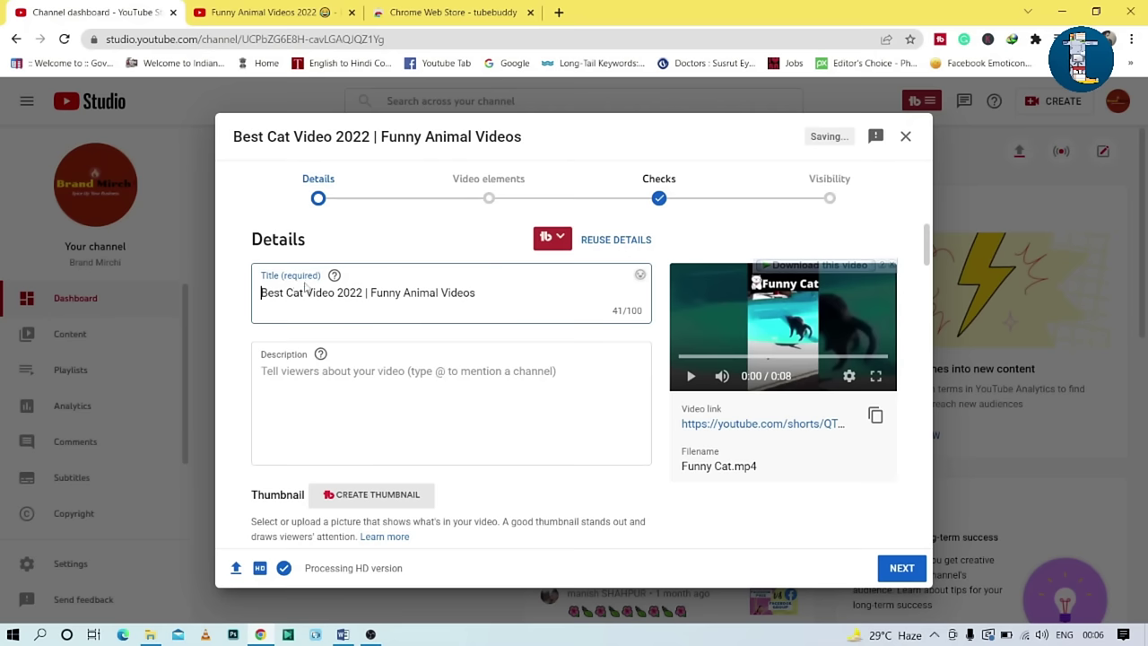
# Insert the joy emoji at the start of the video title and a cat face emoji at its end.
pyautogui.click(640, 275)
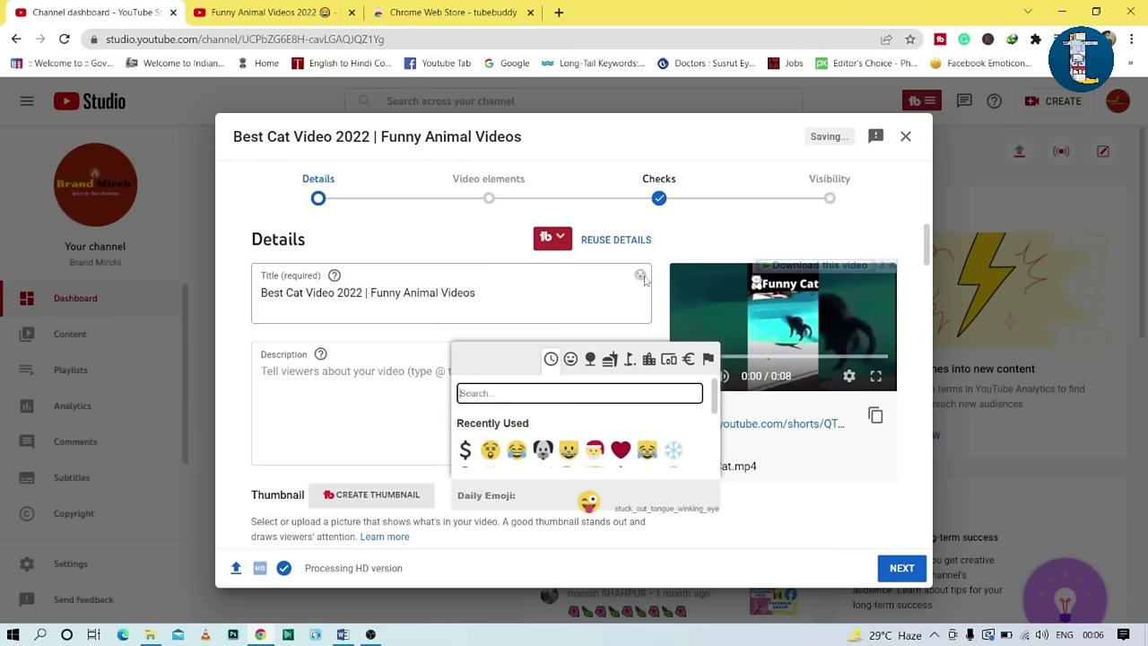
pyautogui.click(516, 450)
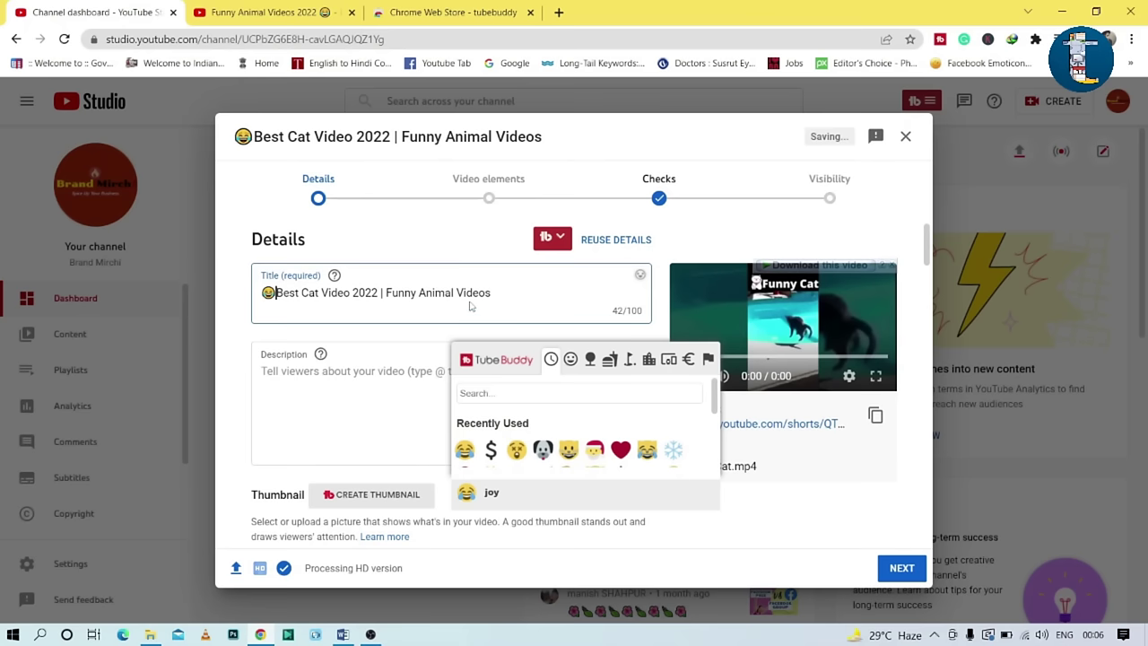
pyautogui.click(640, 278)
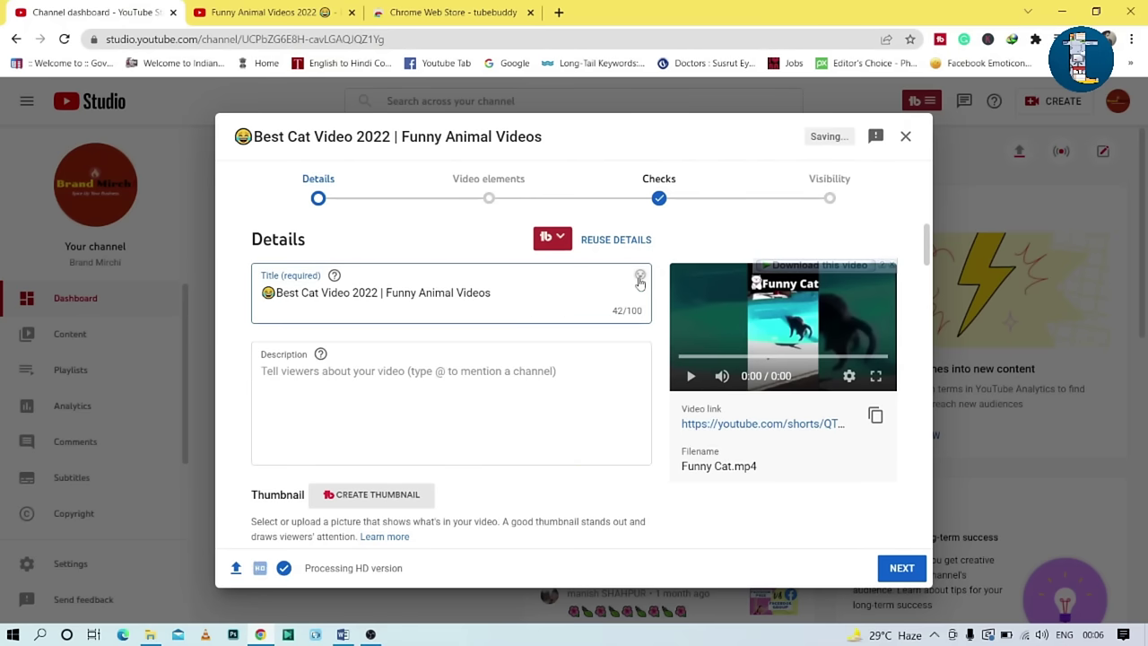
pyautogui.click(604, 363)
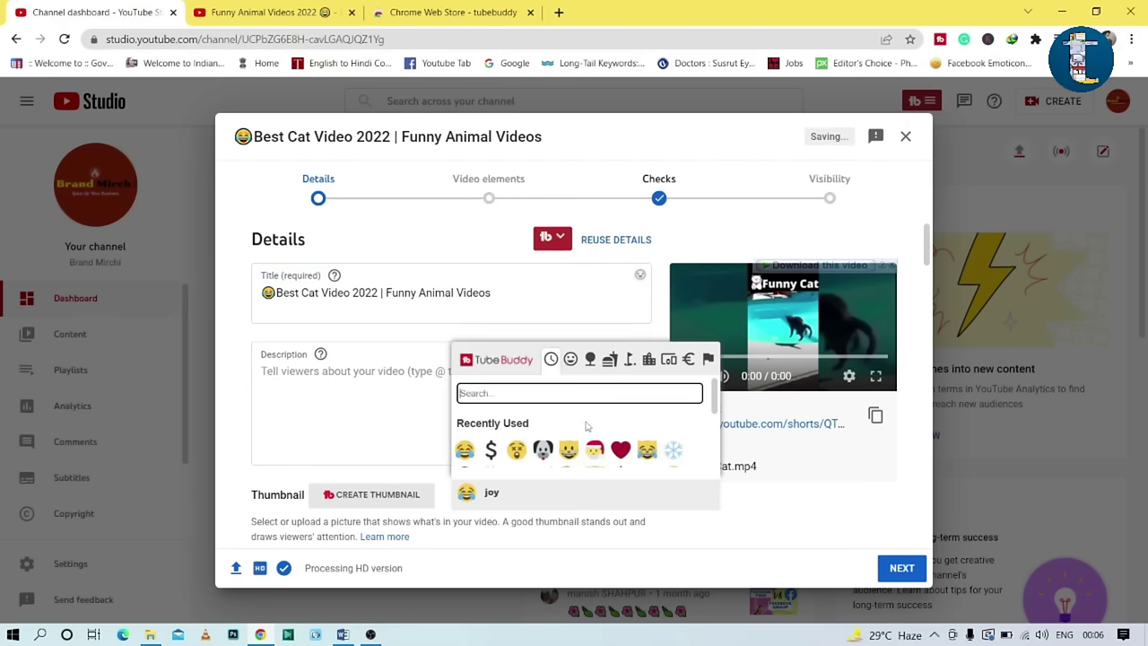
pyautogui.click(568, 450)
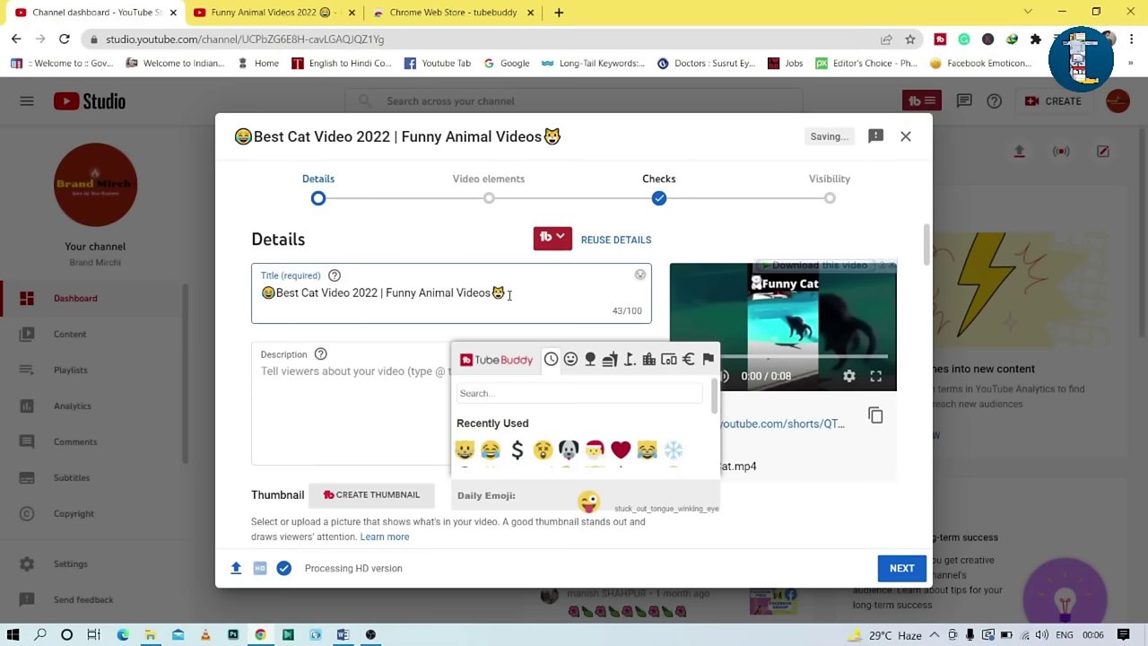
# Copy the full title with its emojis into the video description.
pyautogui.click(508, 294)
pyautogui.moveTo(508, 294); pyautogui.dragTo(256, 298)
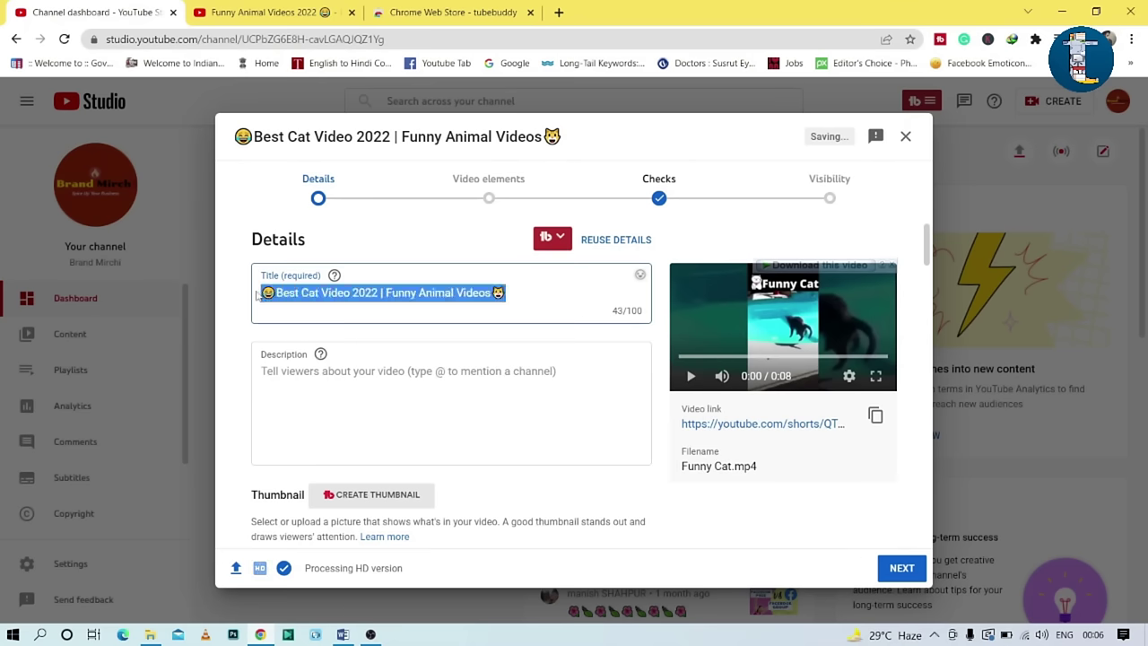
pyautogui.click(353, 378)
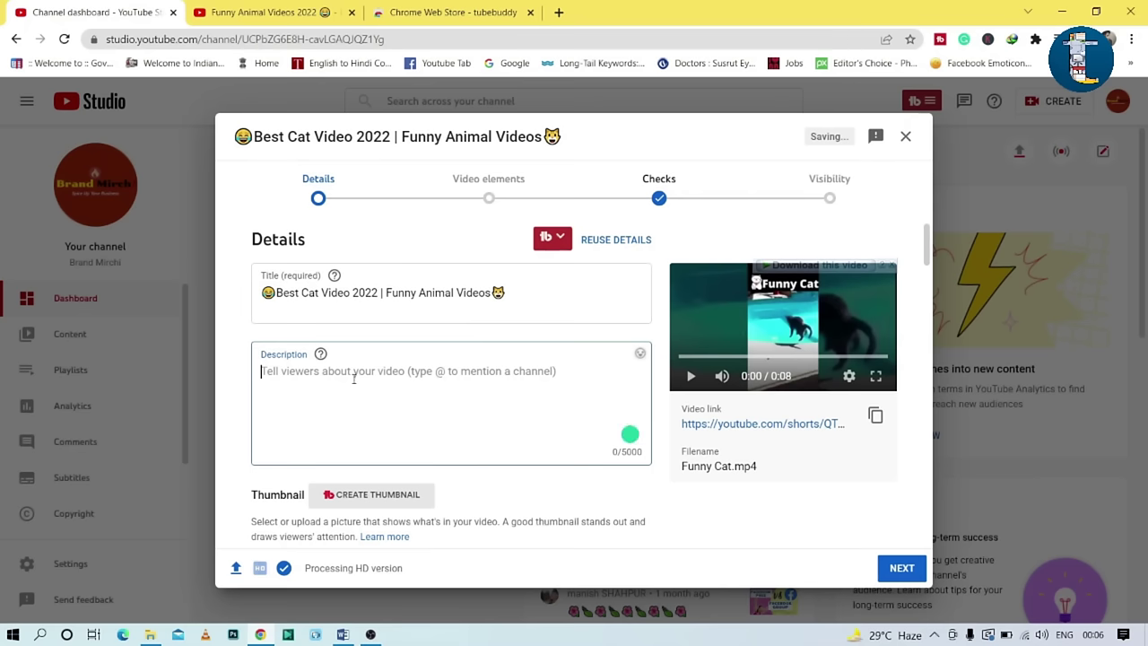
pyautogui.write('😆Best Cat Video 2022 | Funny Animal Videos😼')
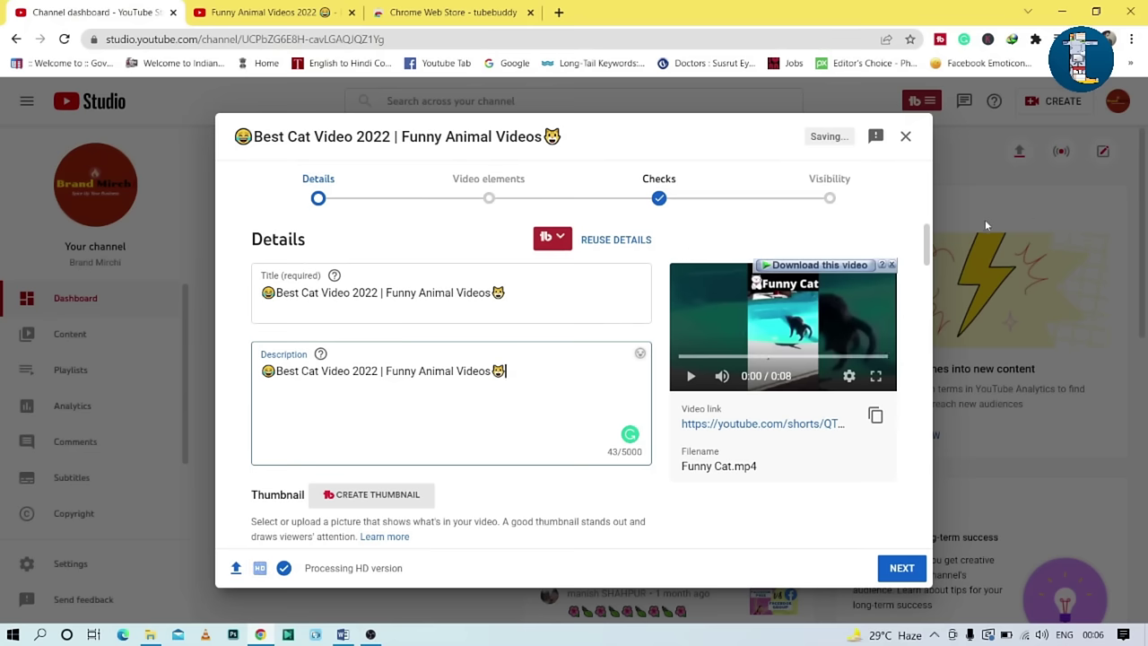
# Look at the TubeBuddy extension in the Chrome Web Store and review the tags of the reference YouTube video.
pyautogui.moveTo(928, 236); pyautogui.dragTo(928, 279)
pyautogui.click(401, 7)
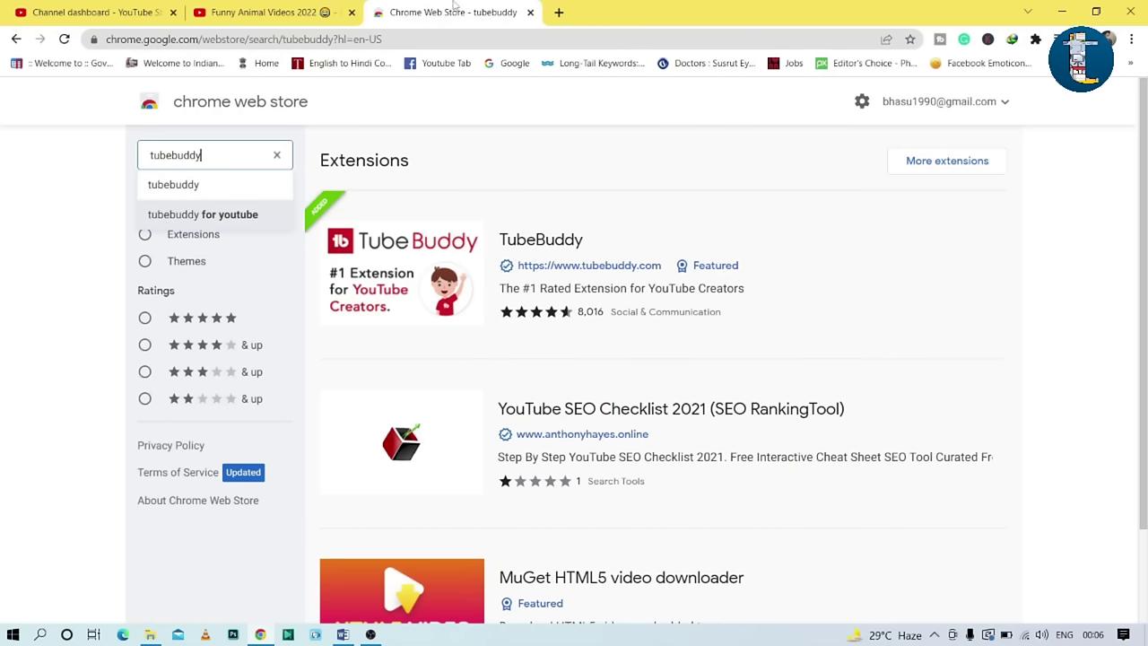
pyautogui.click(254, 9)
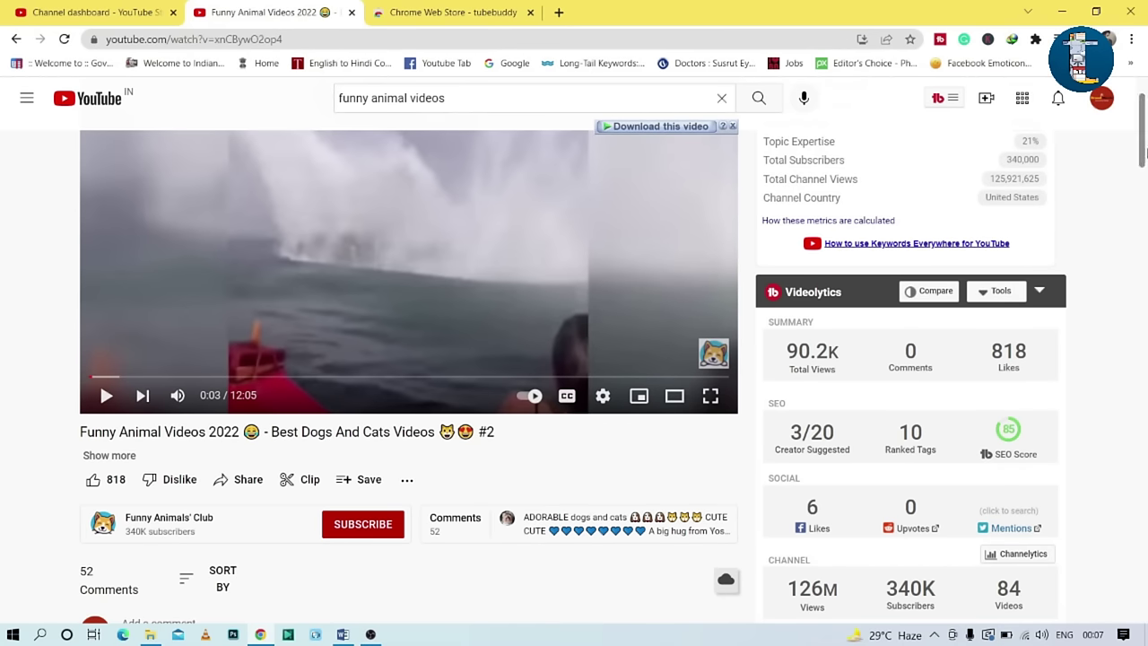
pyautogui.scroll(-5, 805, 429)
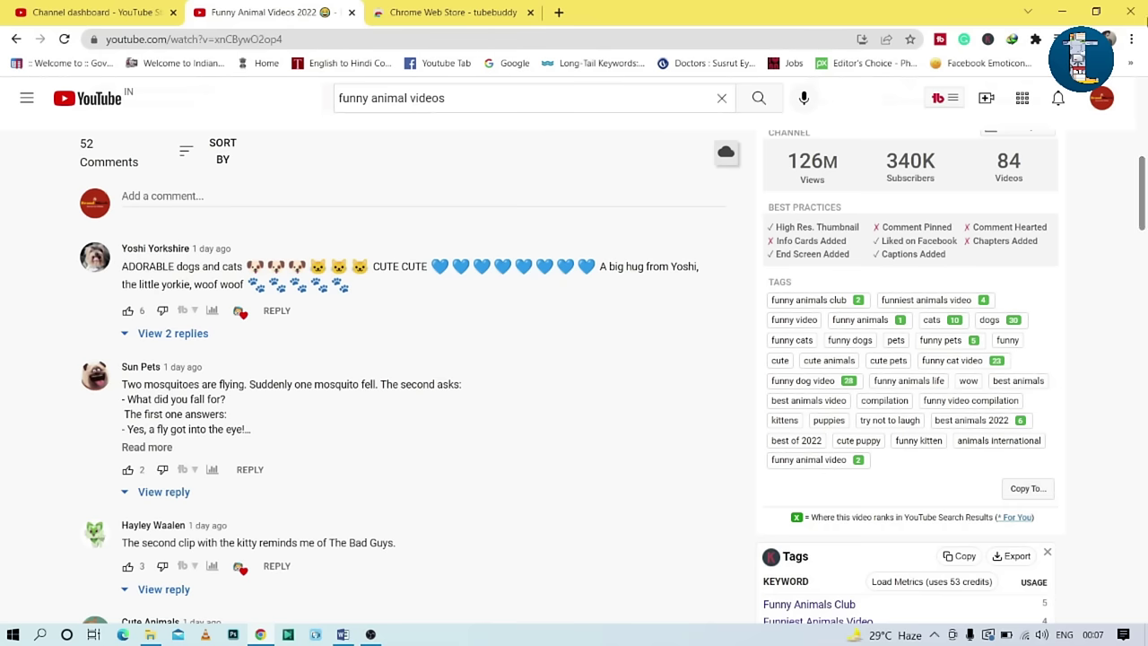
pyautogui.moveTo(1141, 192); pyautogui.dragTo(1141, 99)
# Look up YouTube search suggestions for "funny cat" and return to the upload in YouTube Studio.
pyautogui.moveTo(449, 98); pyautogui.dragTo(213, 105)
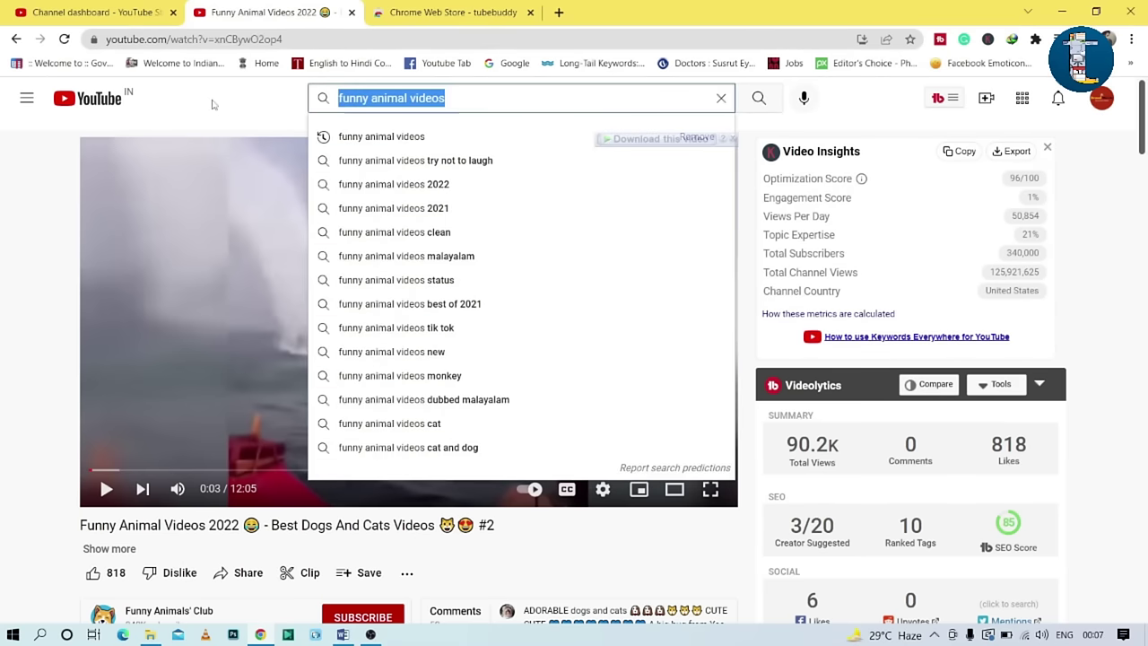
pyautogui.write('funny cat')
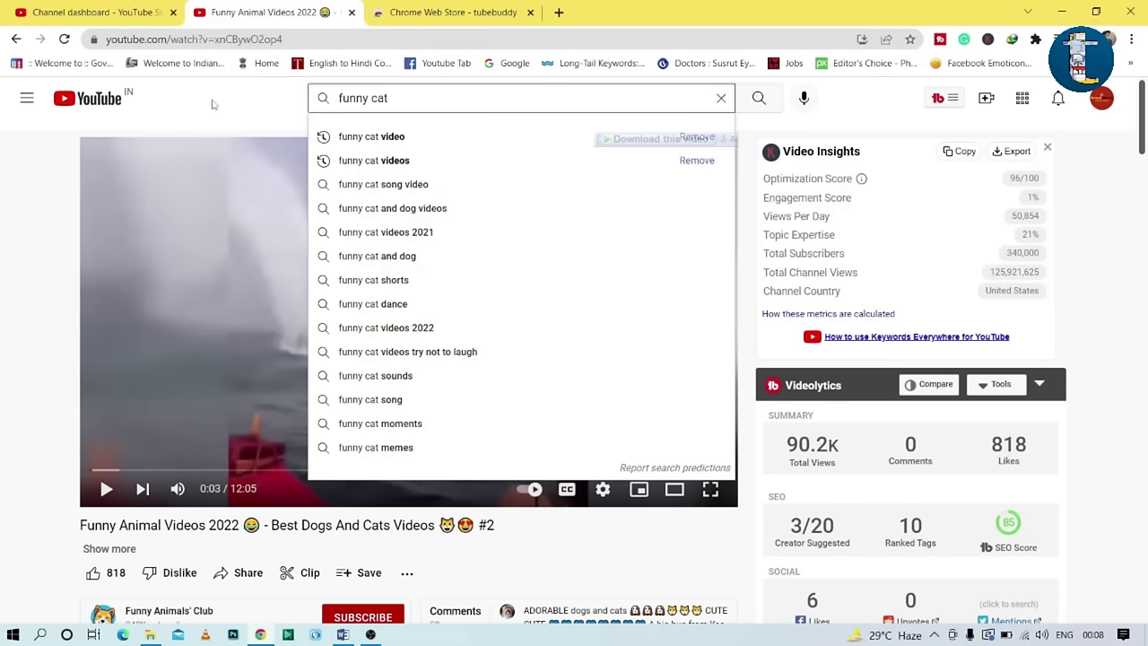
pyautogui.click(98, 12)
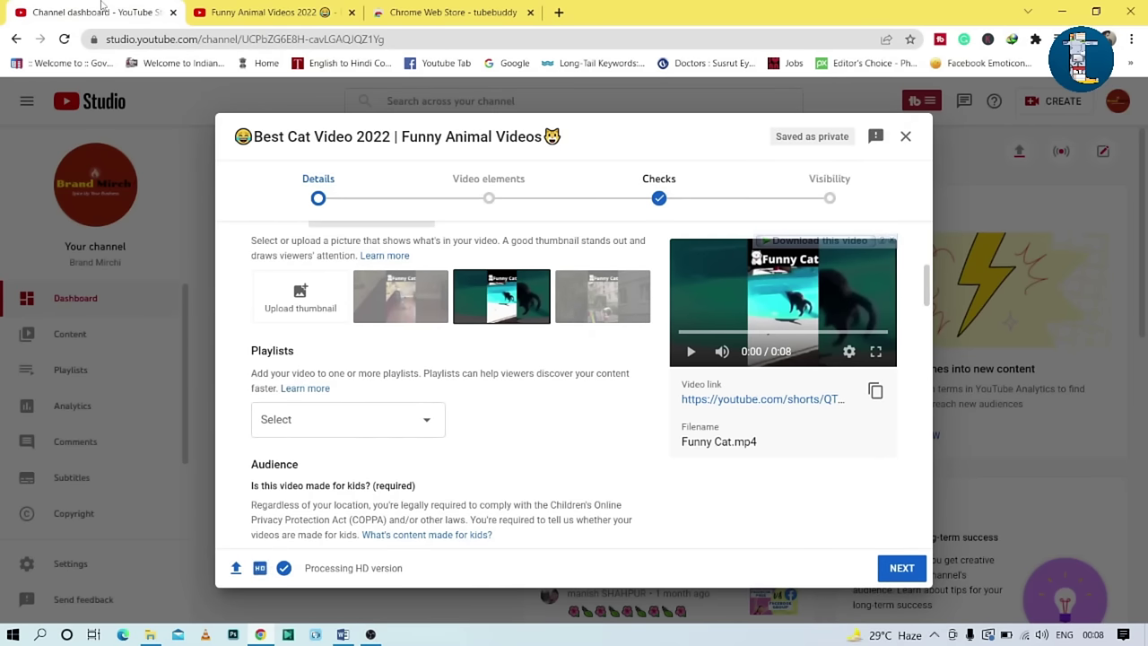
# Copy all the TubeBuddy-listed tags of the reference Funny Animal Videos 2022 video on YouTube.
pyautogui.click(298, 7)
pyautogui.scroll(-5, 1144, 237)
pyautogui.scroll(-1, 1144, 237)
pyautogui.scroll(1, 1144, 237)
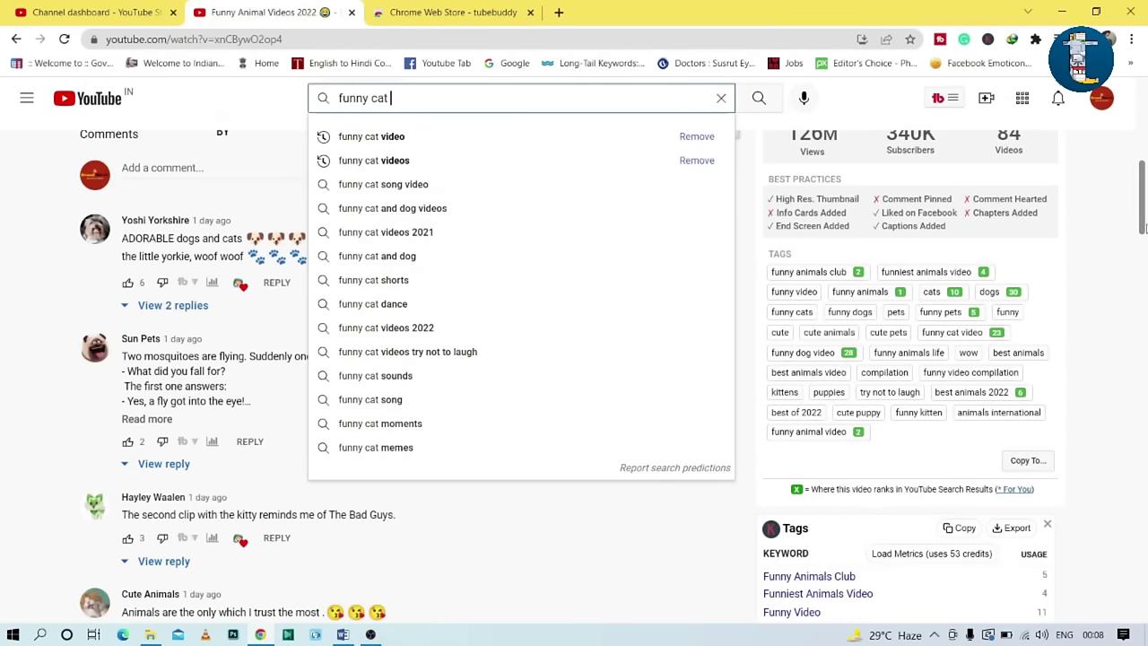
pyautogui.click(1027, 461)
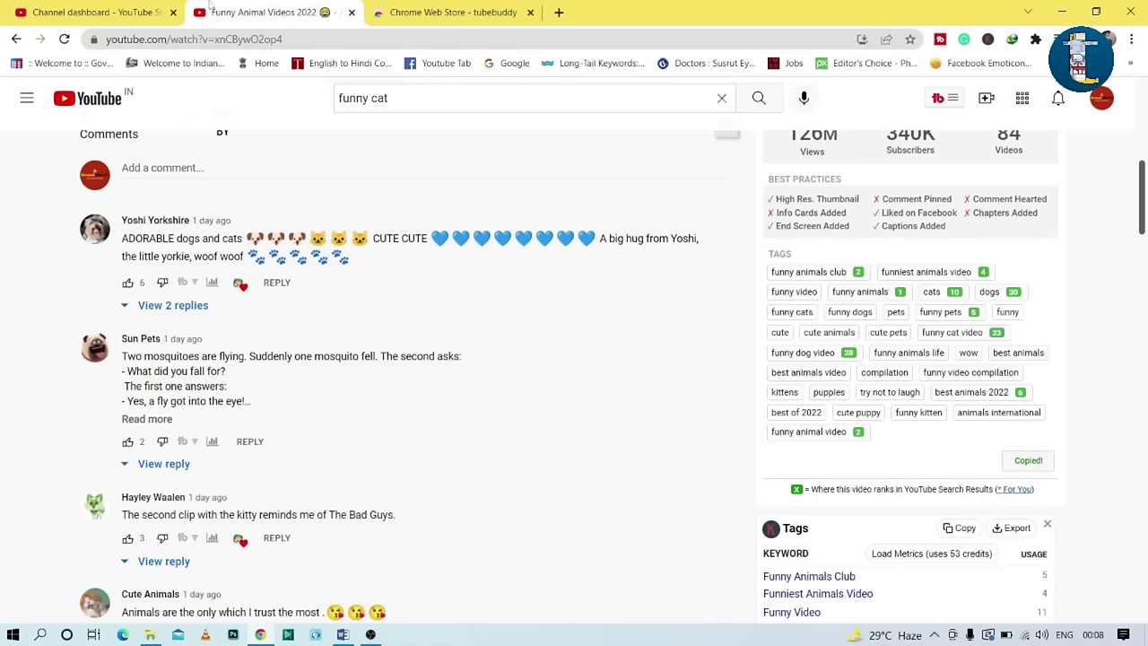
# Return to the upload in YouTube Studio and paste the copied tag list into the video's tags.
pyautogui.click(89, 12)
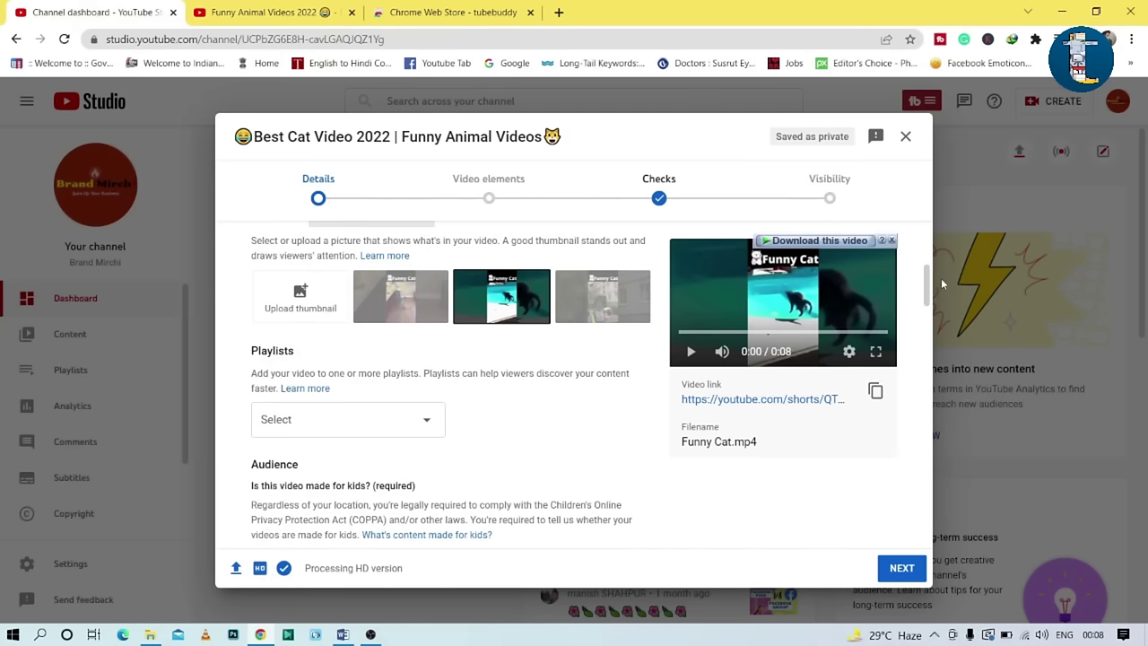
pyautogui.moveTo(928, 283); pyautogui.dragTo(910, 417)
pyautogui.scroll(2, 910, 417)
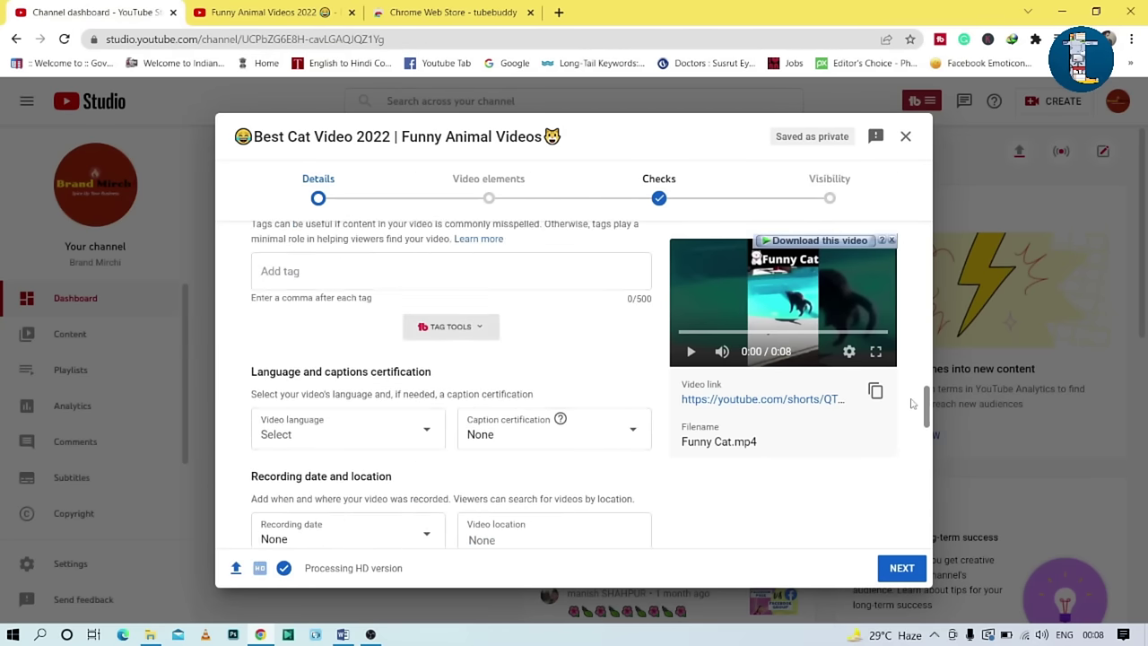
pyautogui.click(303, 290)
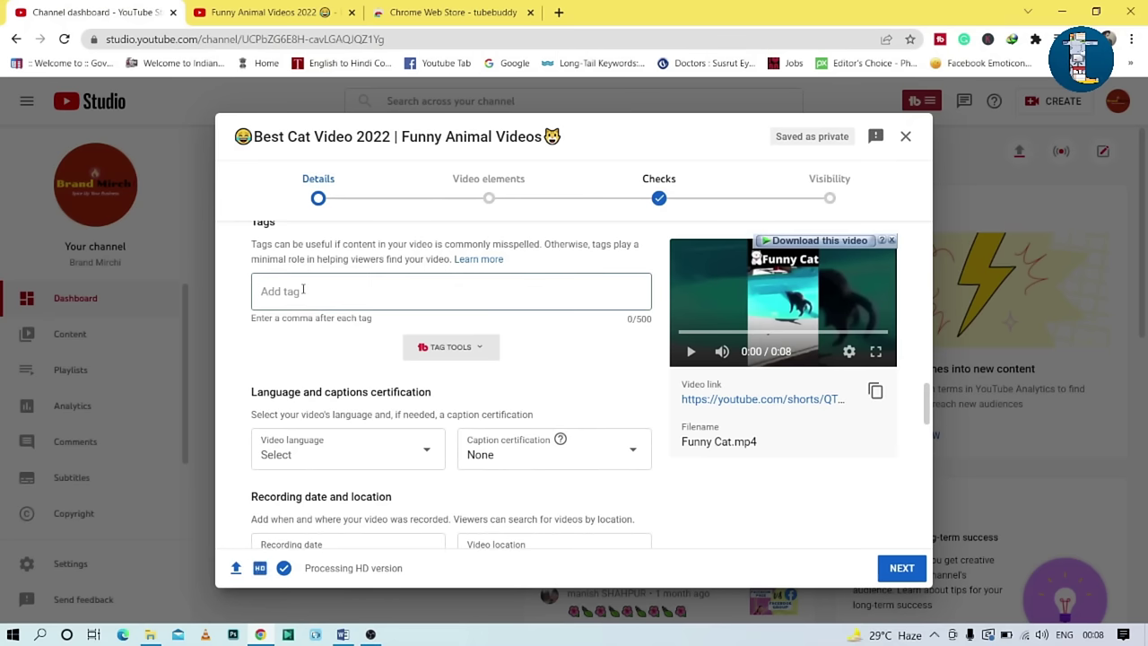
pyautogui.hotkey('ctrl', 'v')
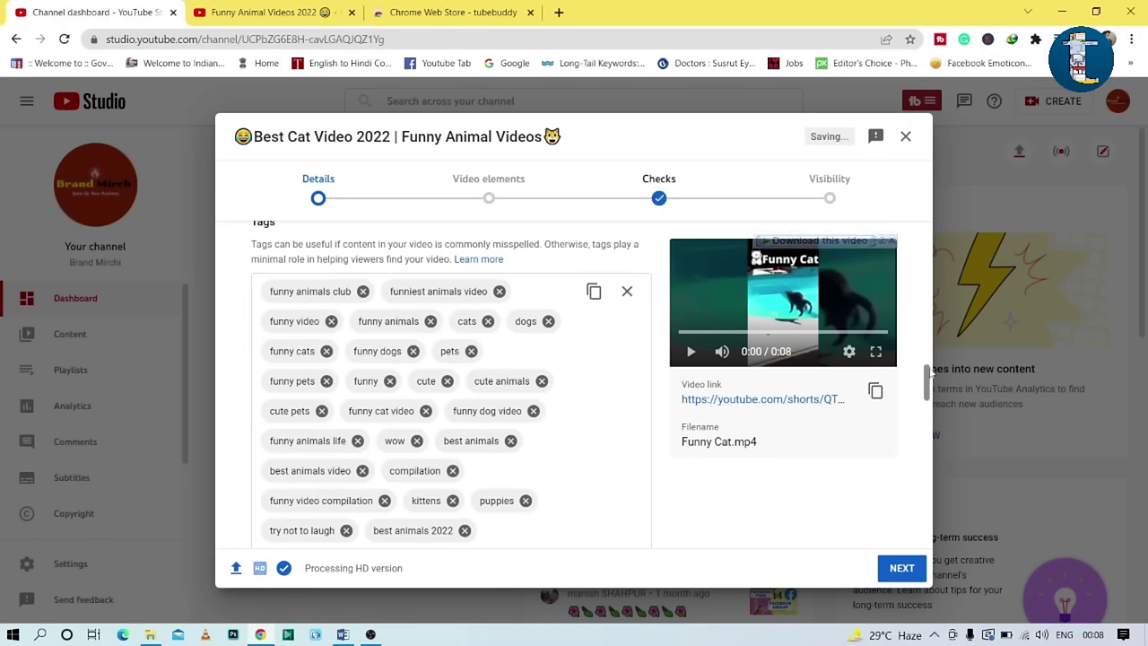
# Set the video location to United States.
pyautogui.moveTo(928, 376); pyautogui.dragTo(926, 431)
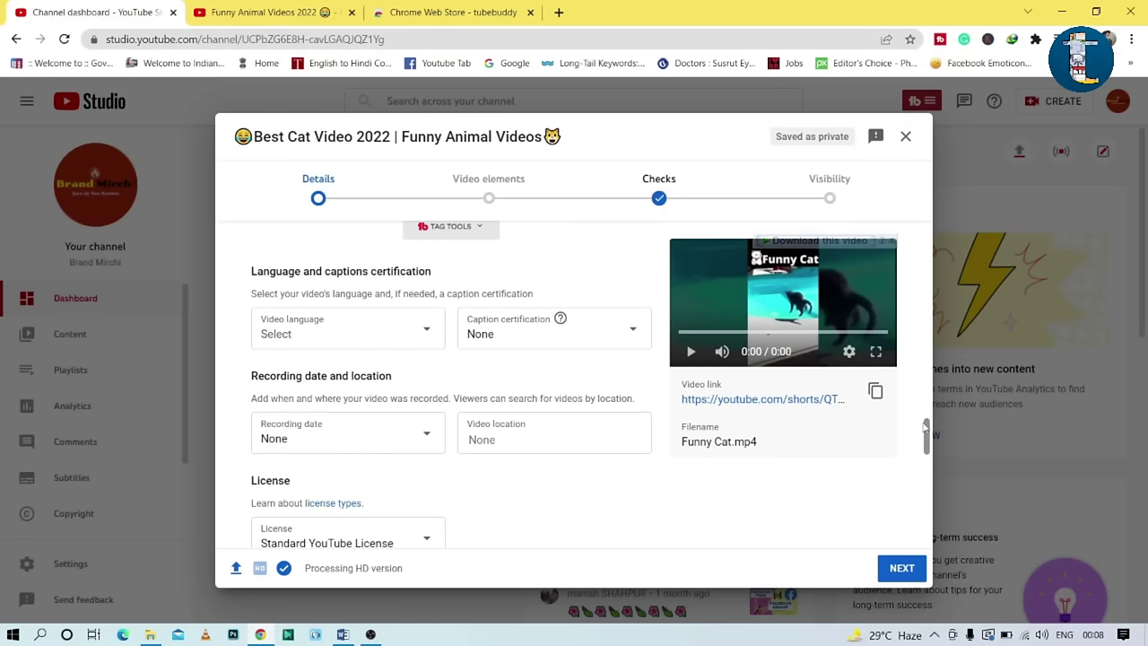
pyautogui.scroll(-2, 628, 386)
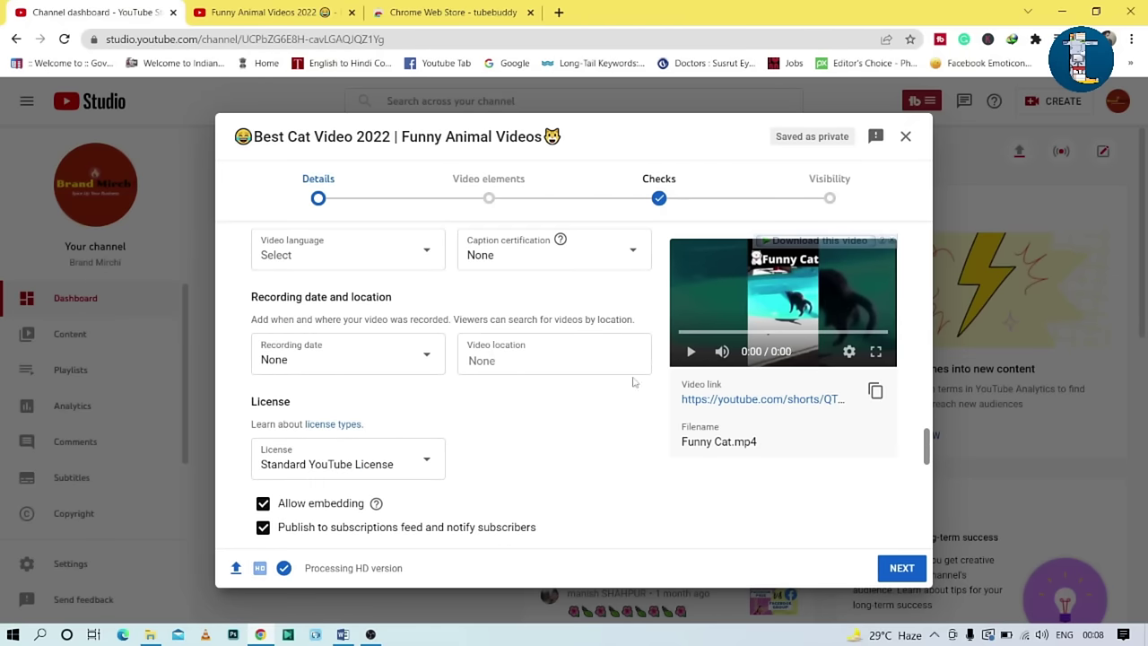
pyautogui.click(484, 358)
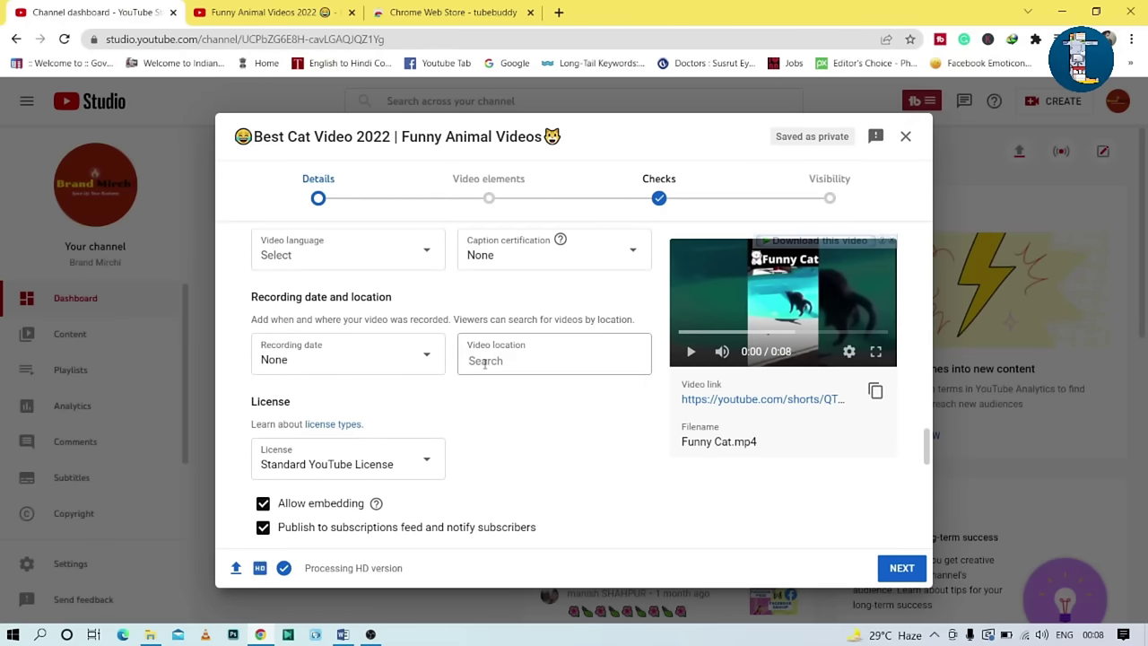
pyautogui.write('united')
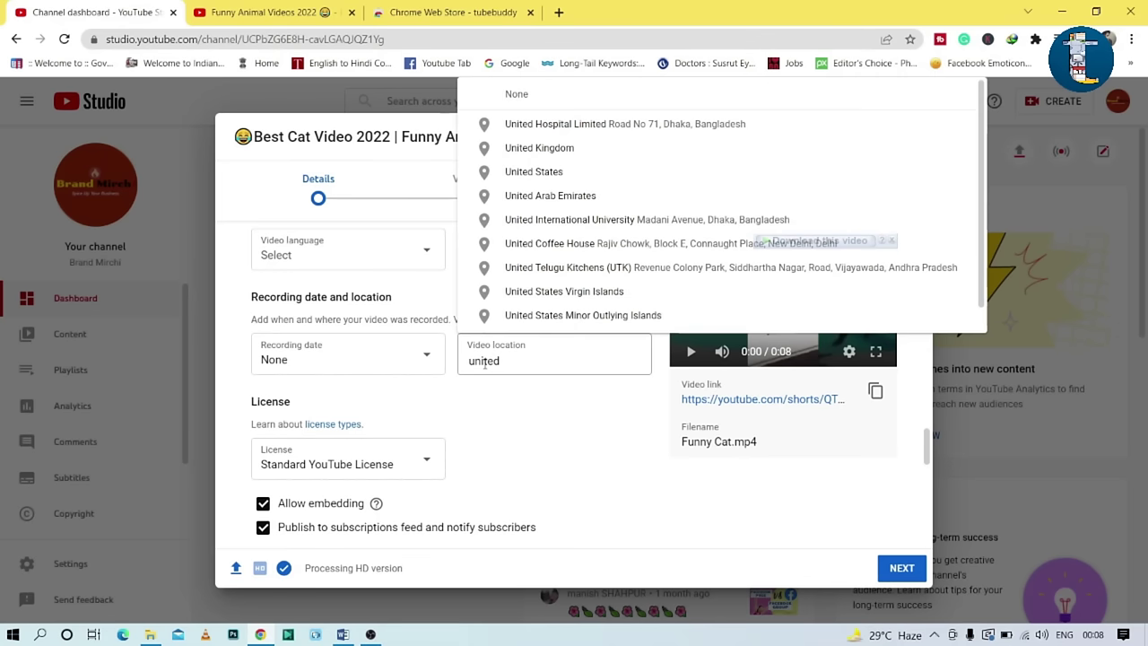
pyautogui.click(556, 172)
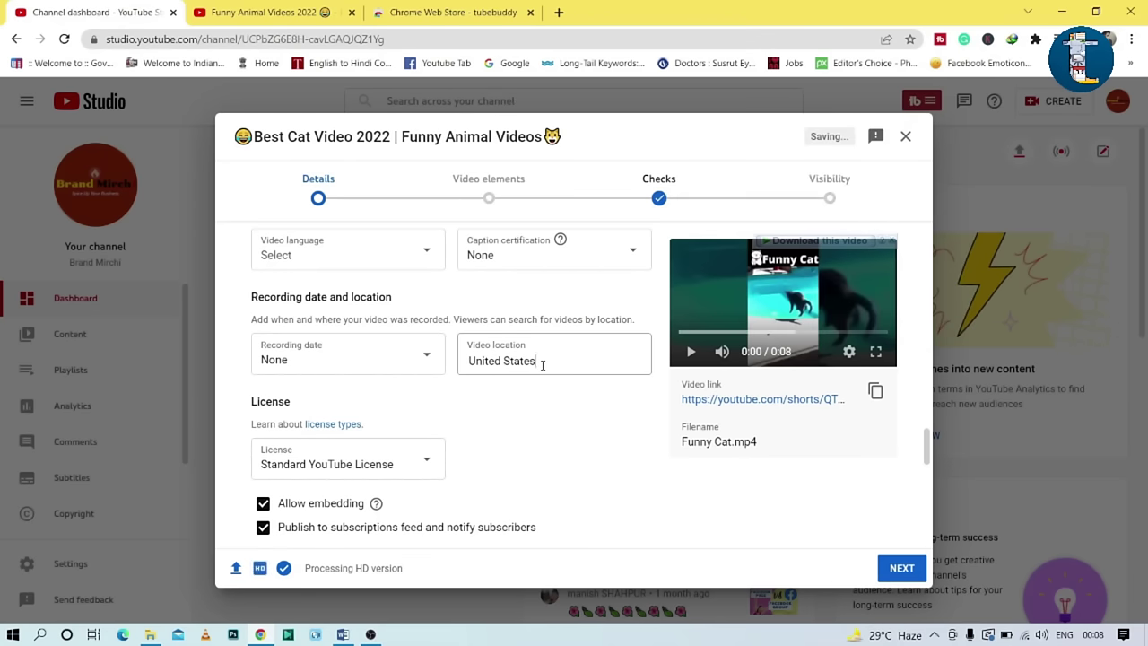
# Set the video language to English (United States).
pyautogui.click(325, 258)
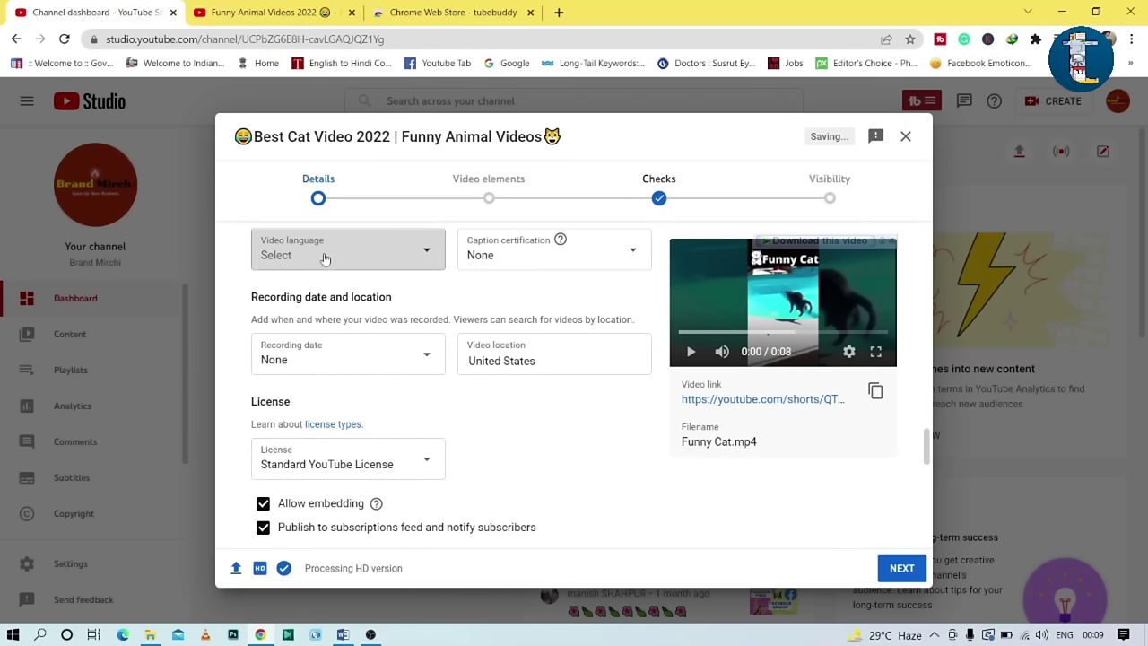
pyautogui.click(439, 249)
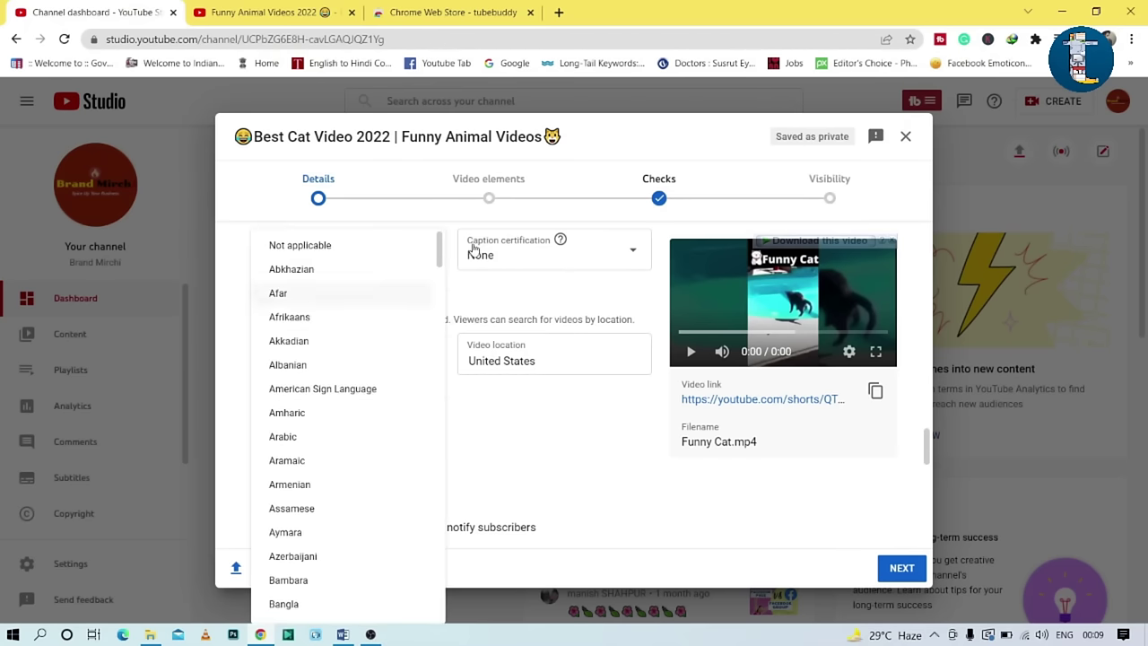
pyautogui.moveTo(439, 250); pyautogui.dragTo(439, 337)
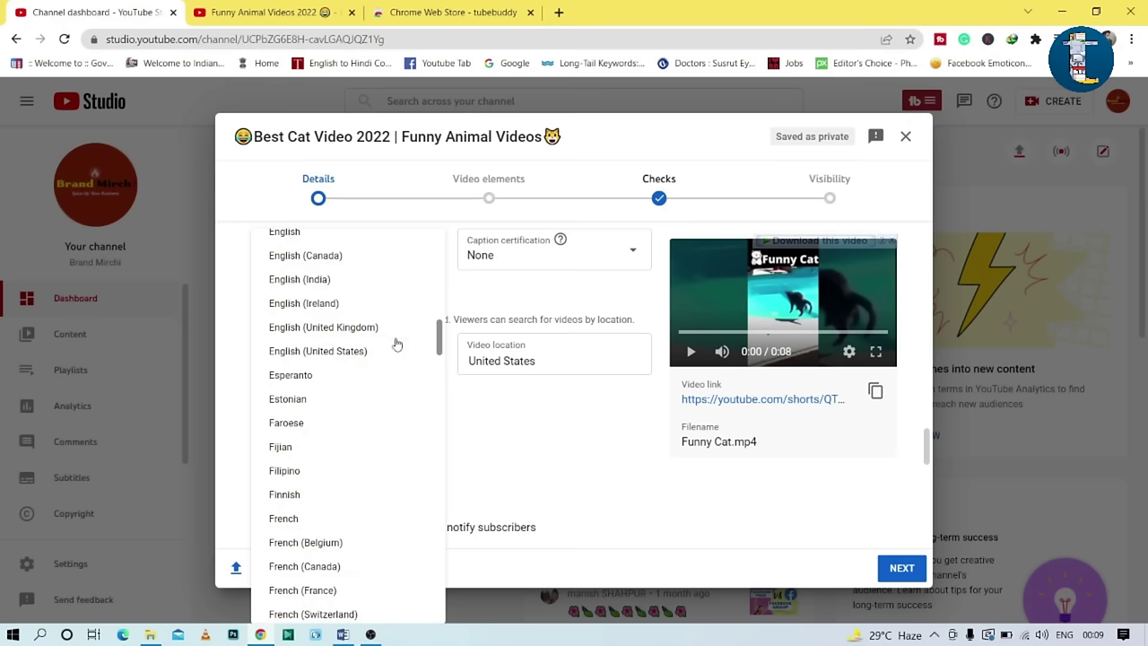
pyautogui.click(320, 351)
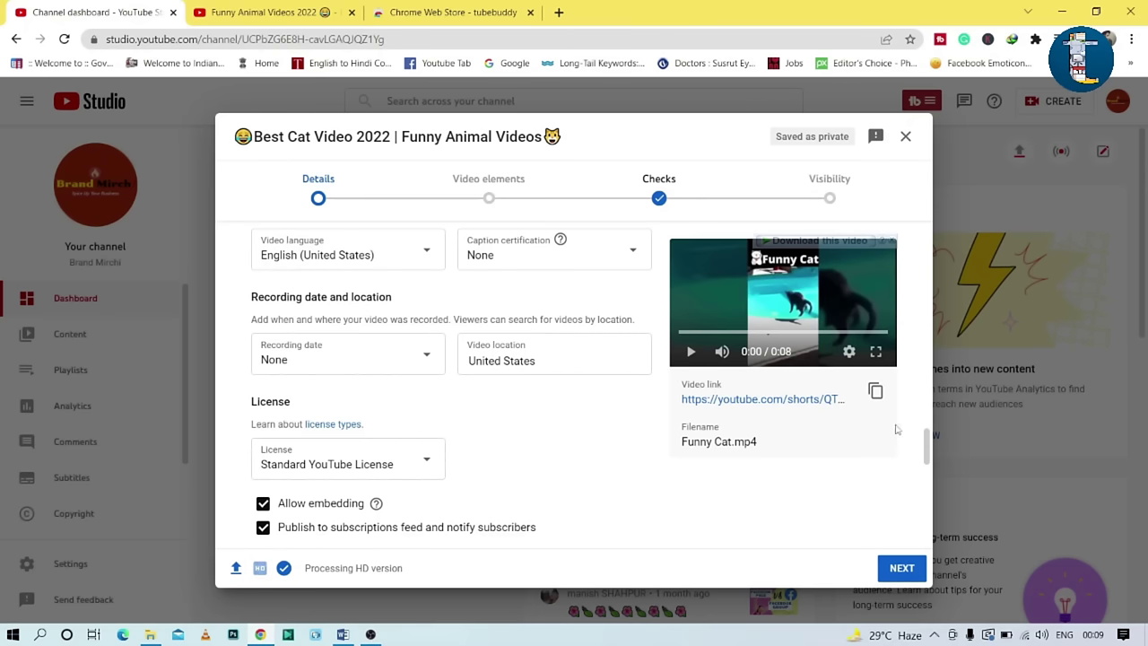
# Mark the video as not made for kids, advance the upload to Checks, and close the upload dialog.
pyautogui.click(901, 569)
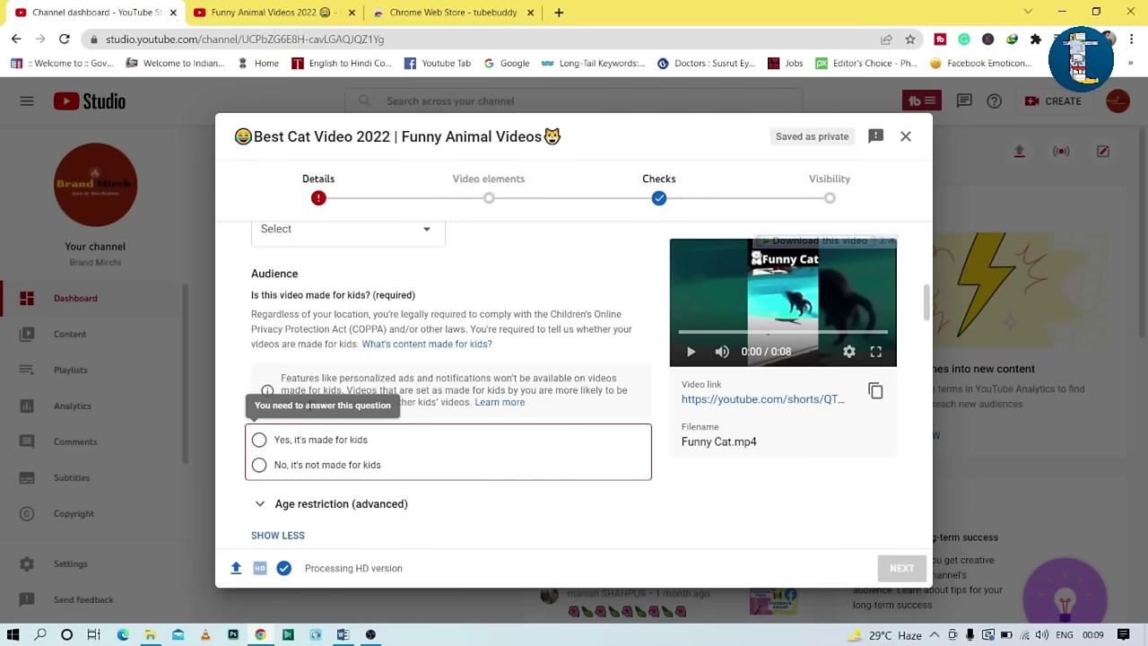
pyautogui.click(258, 466)
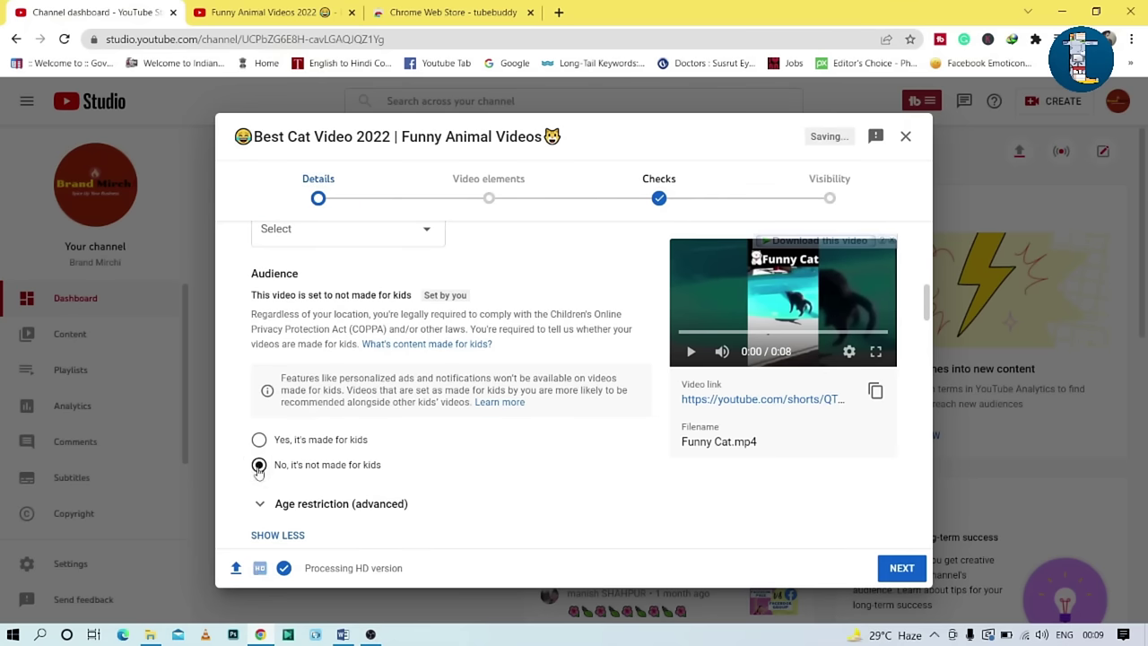
pyautogui.click(901, 569)
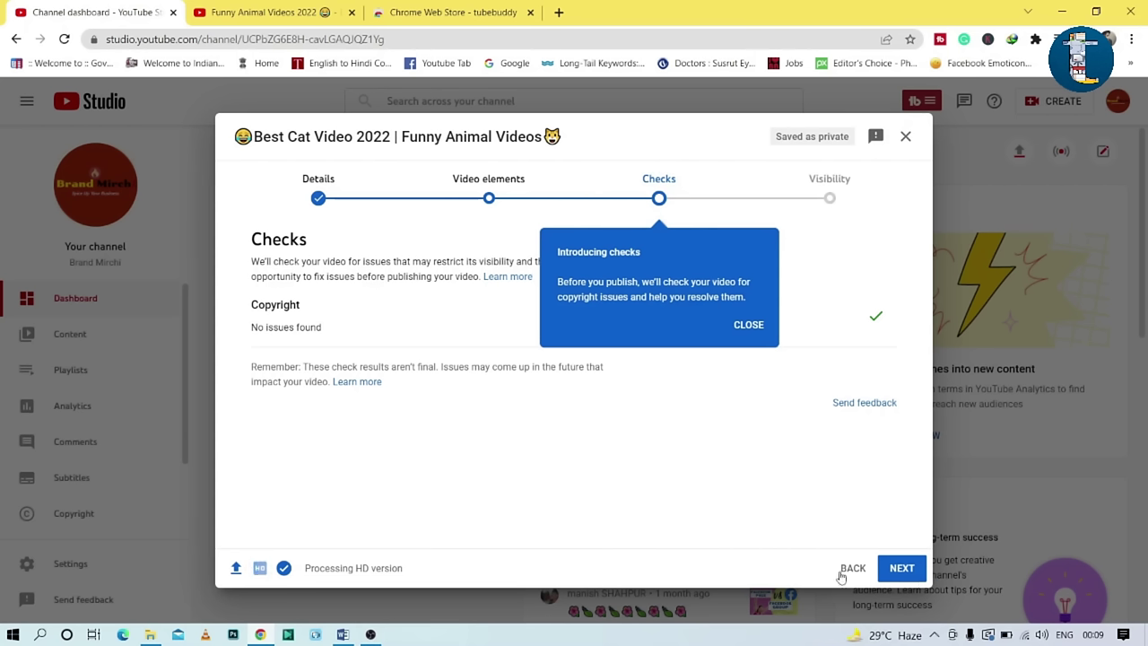
pyautogui.press('Escape')
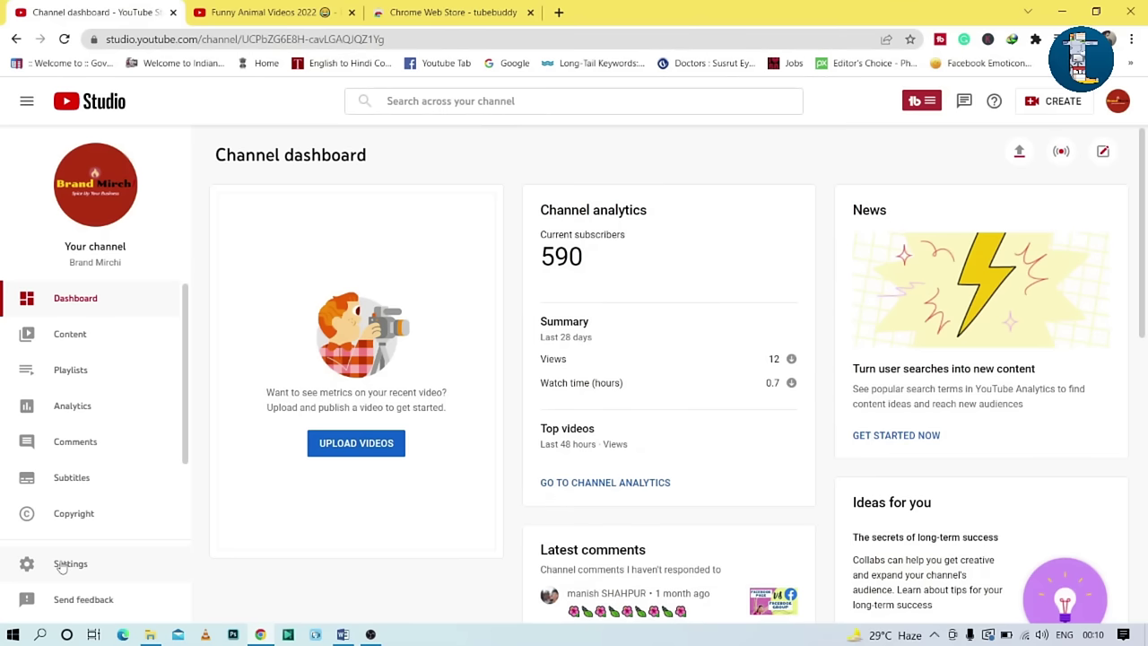
# Set the channel's country of residence to United States in the channel settings.
pyautogui.click(61, 563)
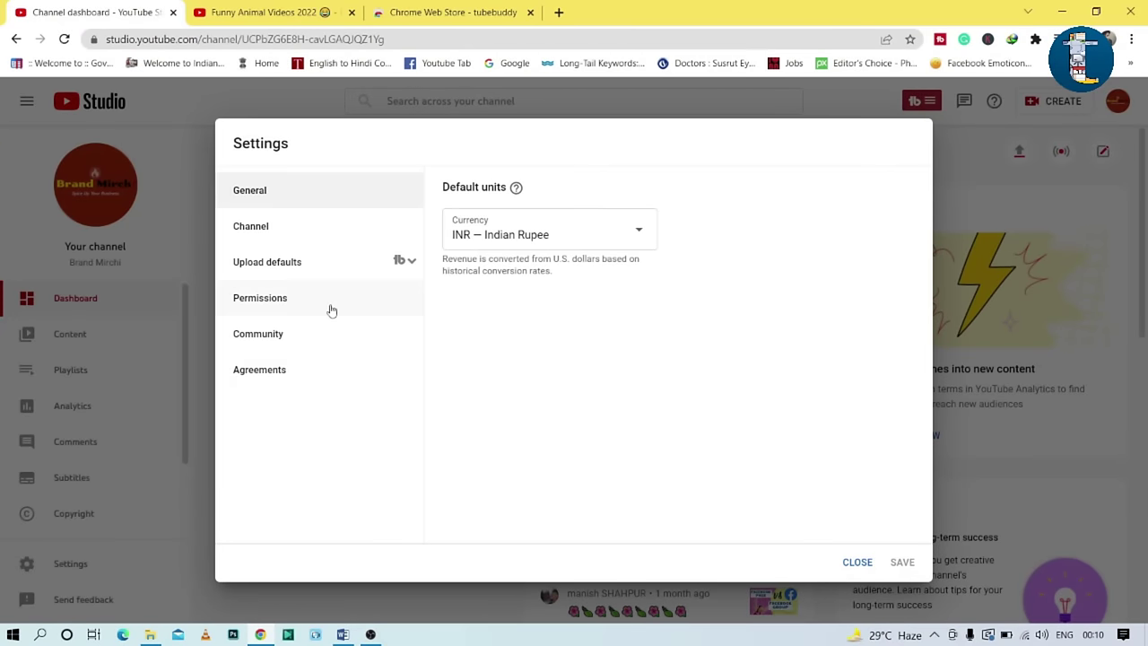
pyautogui.click(259, 231)
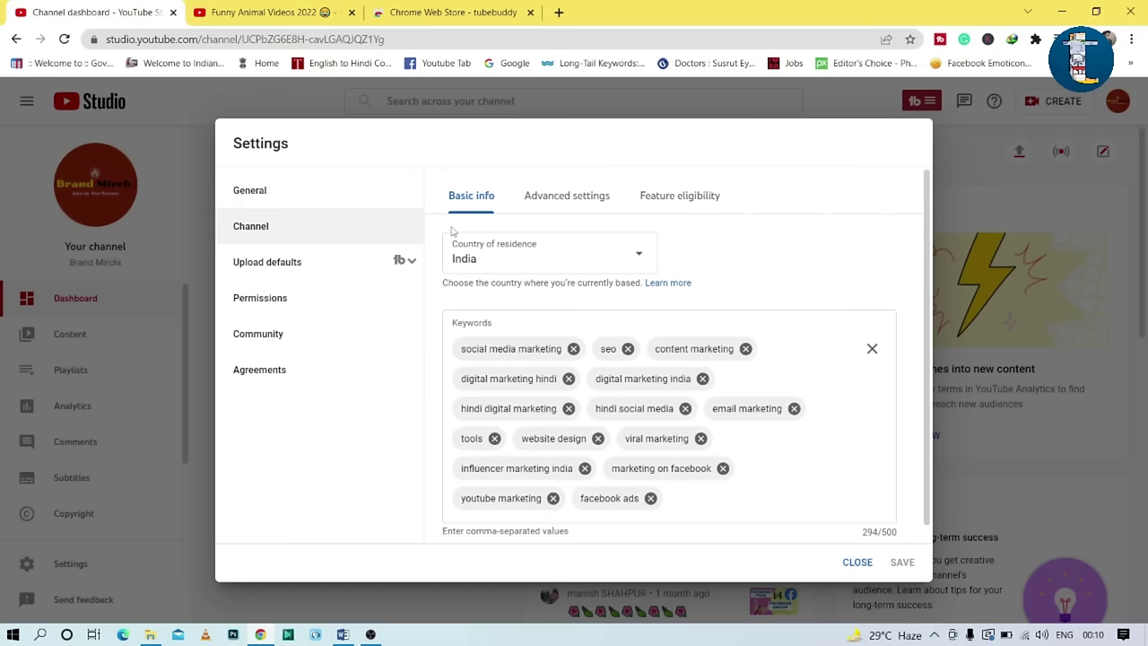
pyautogui.click(534, 262)
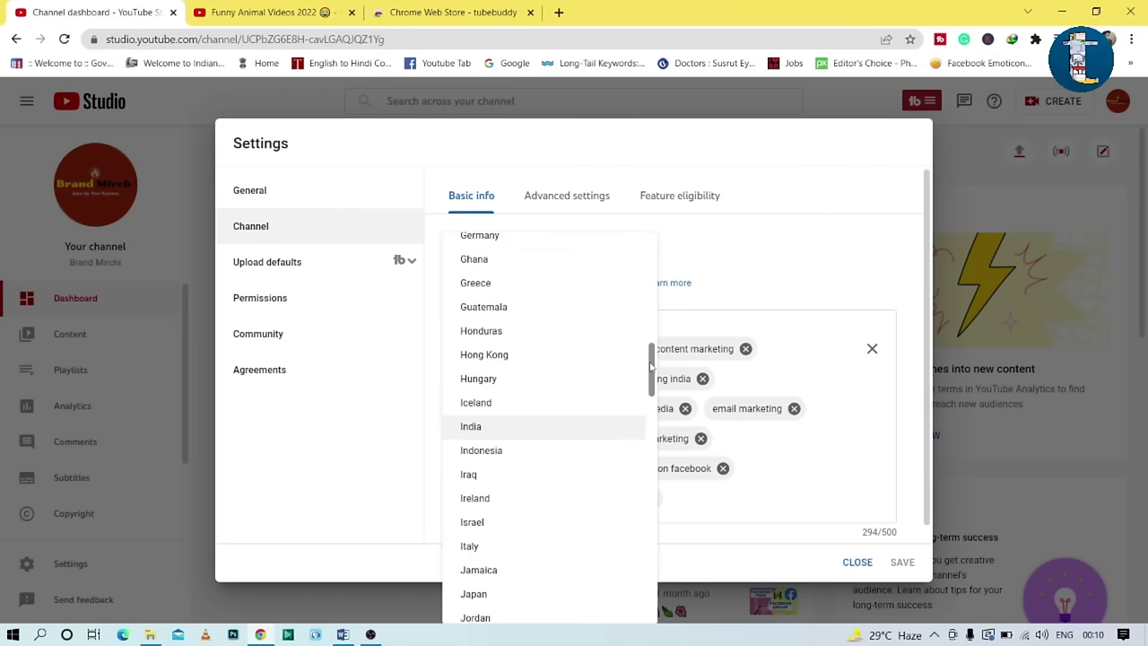
pyautogui.moveTo(650, 365); pyautogui.dragTo(513, 558)
pyautogui.click(508, 562)
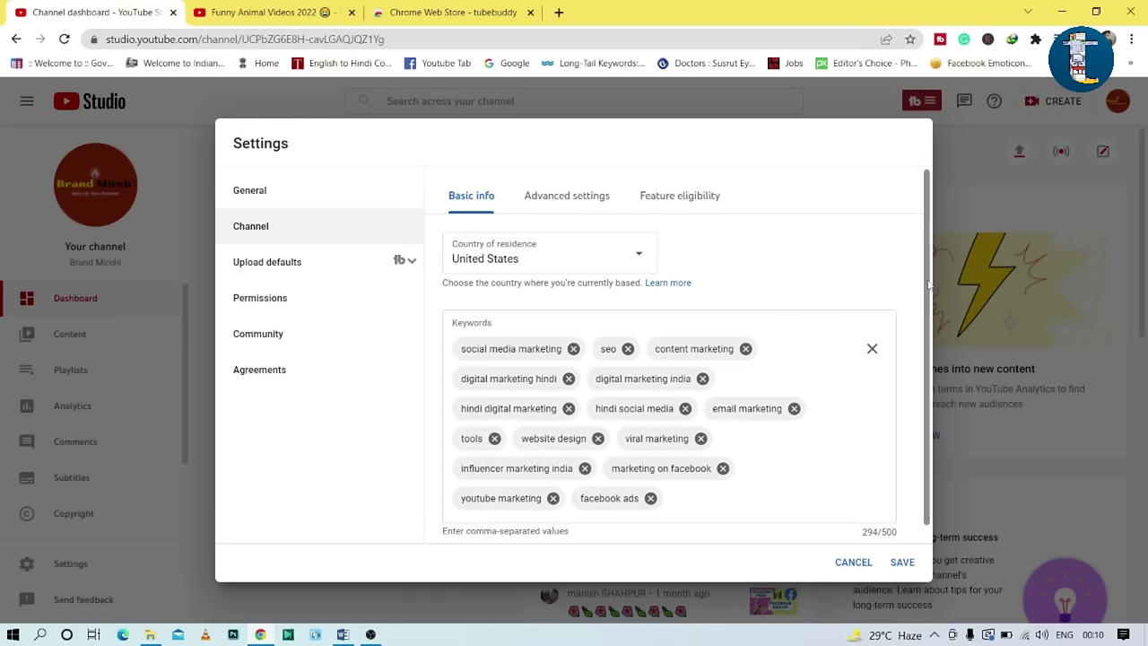
pyautogui.scroll(-1, 921, 430)
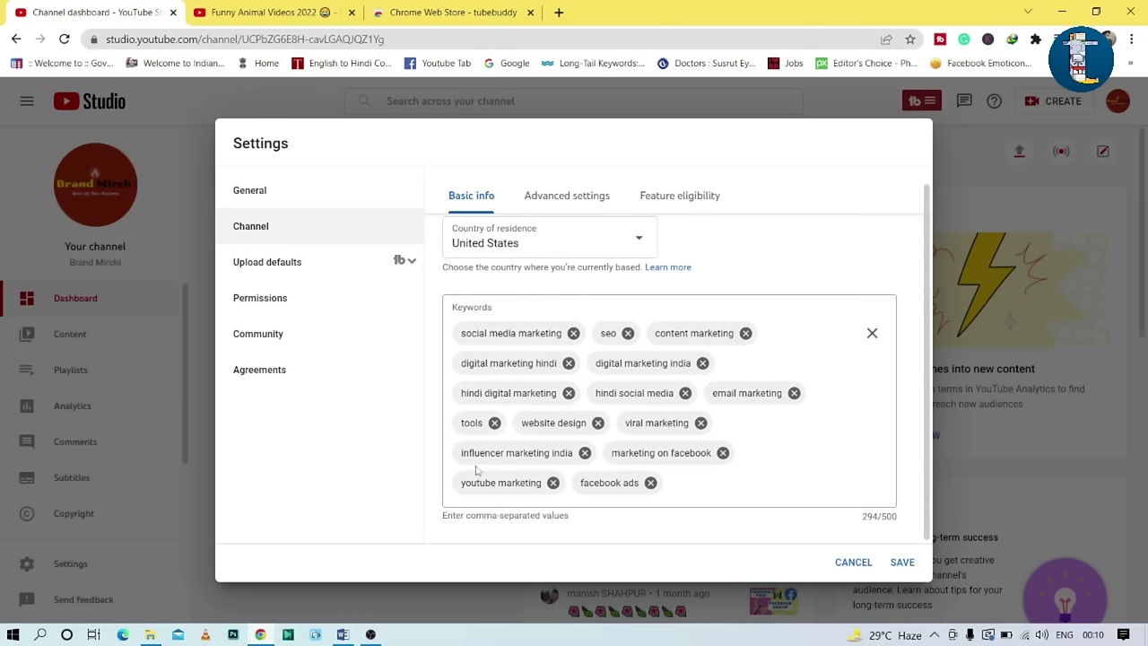
# Set the channel audience to not made for kids in the advanced channel settings and save the settings.
pyautogui.click(539, 196)
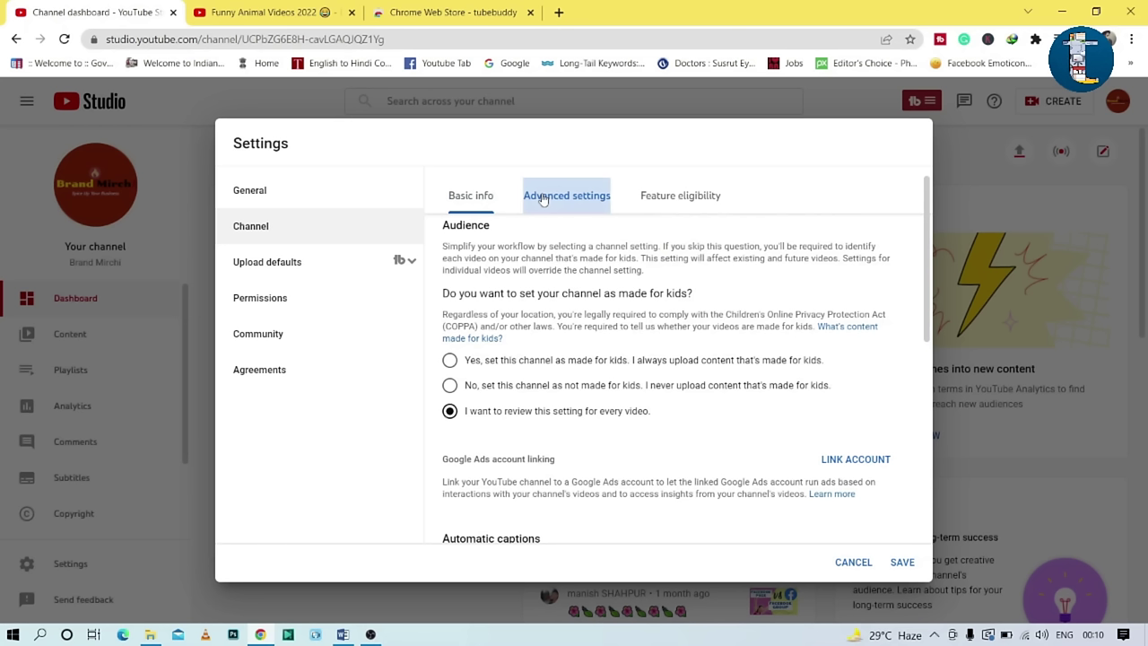
pyautogui.click(450, 385)
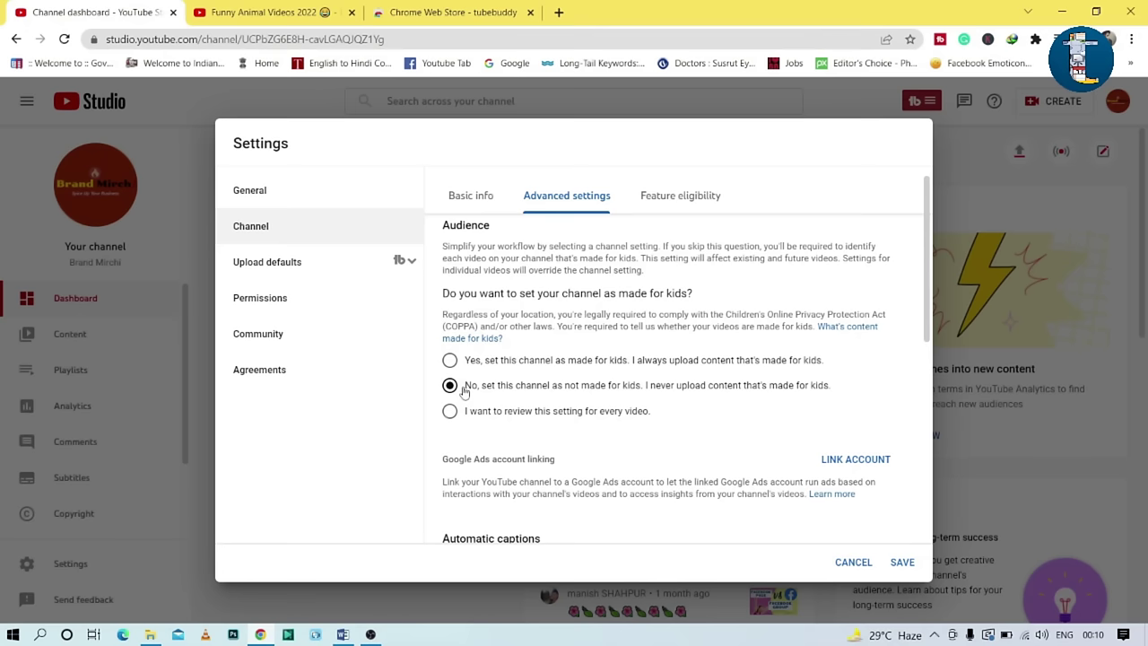
pyautogui.click(901, 562)
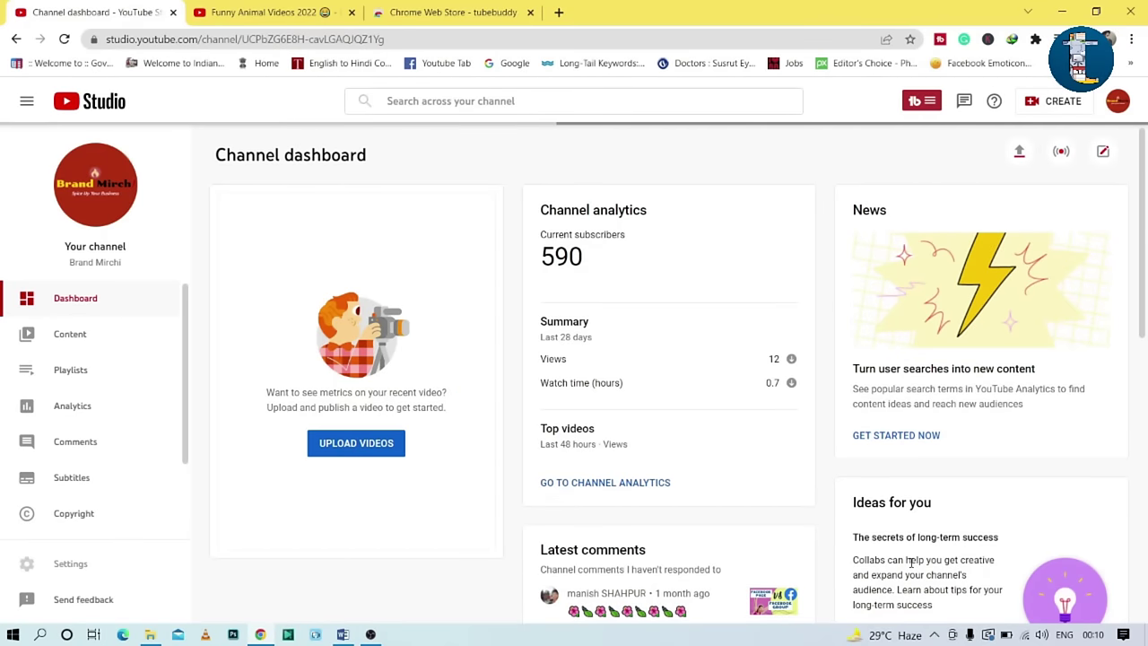